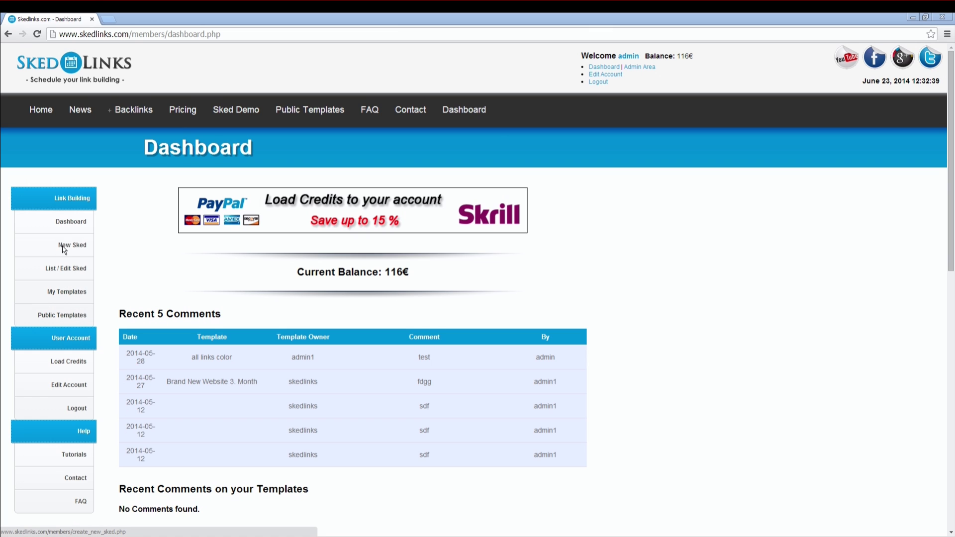
Start a new sked named 'Skedlinks.com - Tier 1 - 1st month' and paste its description and article title.
{"action": "left_click", "coordinate": [64, 247]}
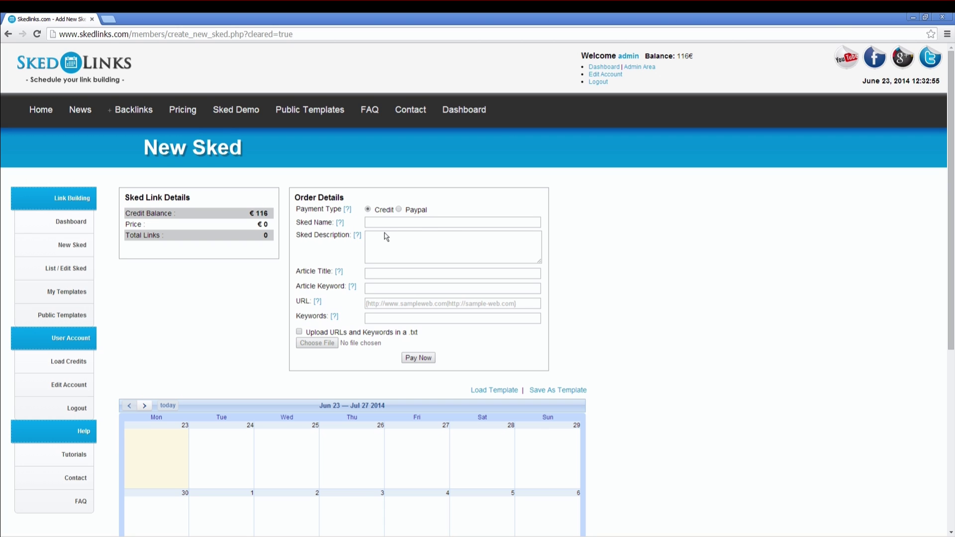
{"action": "type", "text": "Skedlinks.com - Tier 1 - 1st month"}
{"action": "left_click", "coordinate": [387, 252]}
{"action": "type", "text": "Skedlinks.com  - Tier 1 - Link building for the first month."}
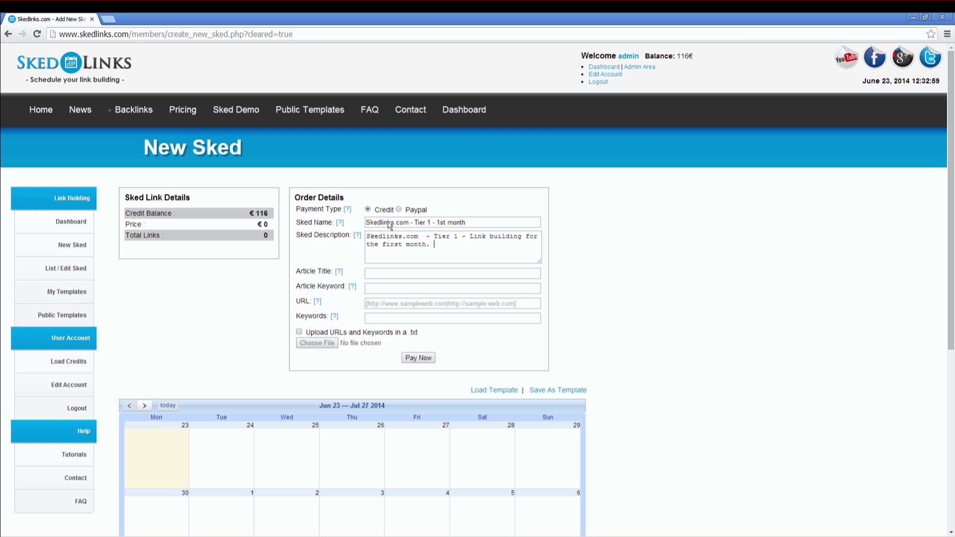
{"action": "left_click", "coordinate": [383, 278]}
{"action": "key", "text": "ctrl+v"}
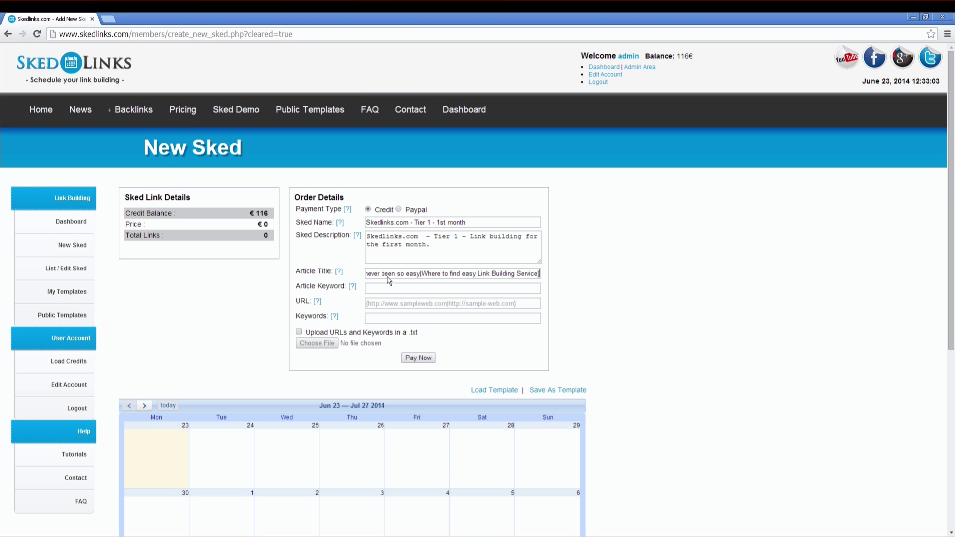
{"action": "key", "text": "ctrl+a"}
{"action": "key", "text": "Home"}
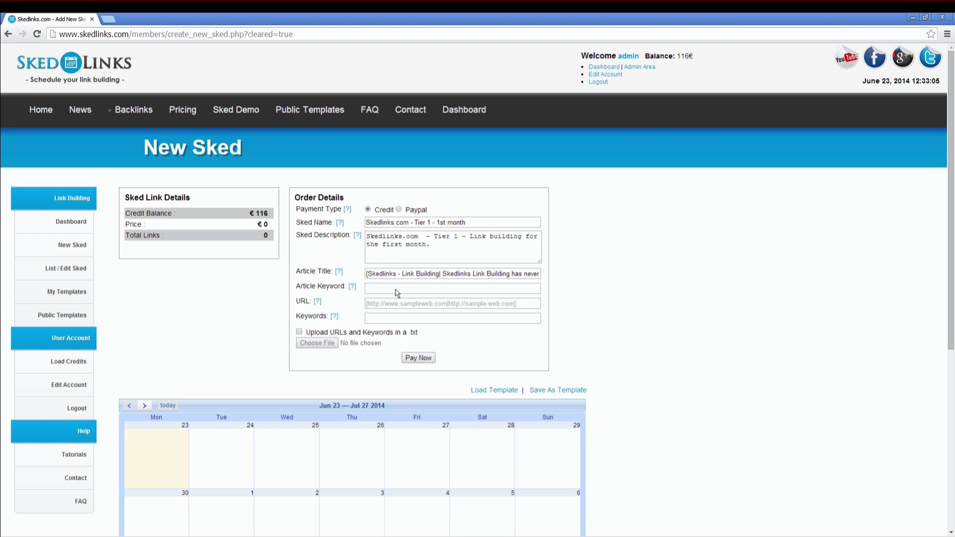
Enter the article keyword 'Search Engine Optimization', the two site URLs and the full keyword list.
{"action": "left_click", "coordinate": [397, 292]}
{"action": "type", "text": "Search Engine Optimization"}
{"action": "type", "text": "{http://www.skedlinks.com|http://skedlinks.com}"}
{"action": "left_click", "coordinate": [406, 318]}
{"action": "type", "text": "{Skedlinks - Link Building Service|http://www.skedlinks.com}"}
{"action": "key", "text": "ctrl+a"}
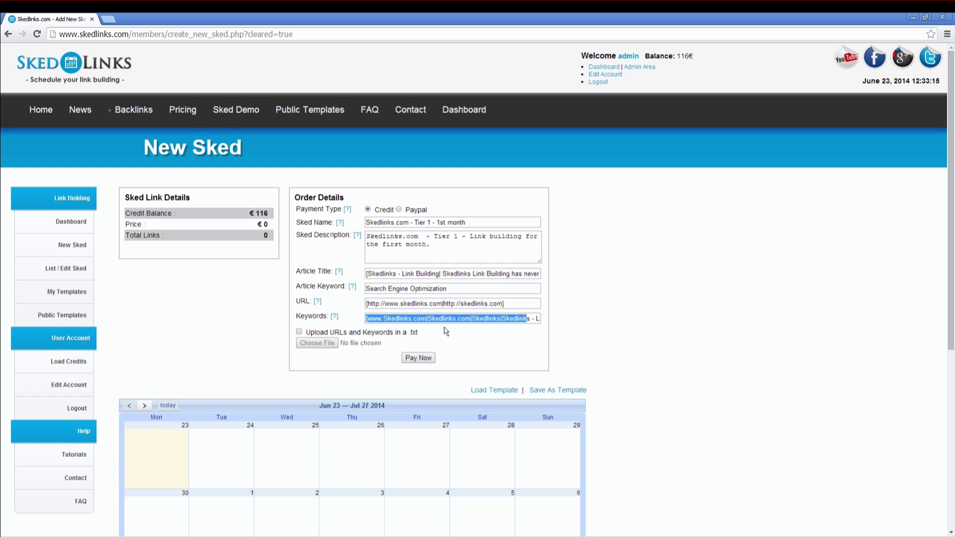
{"action": "key", "text": "ctrl+v"}
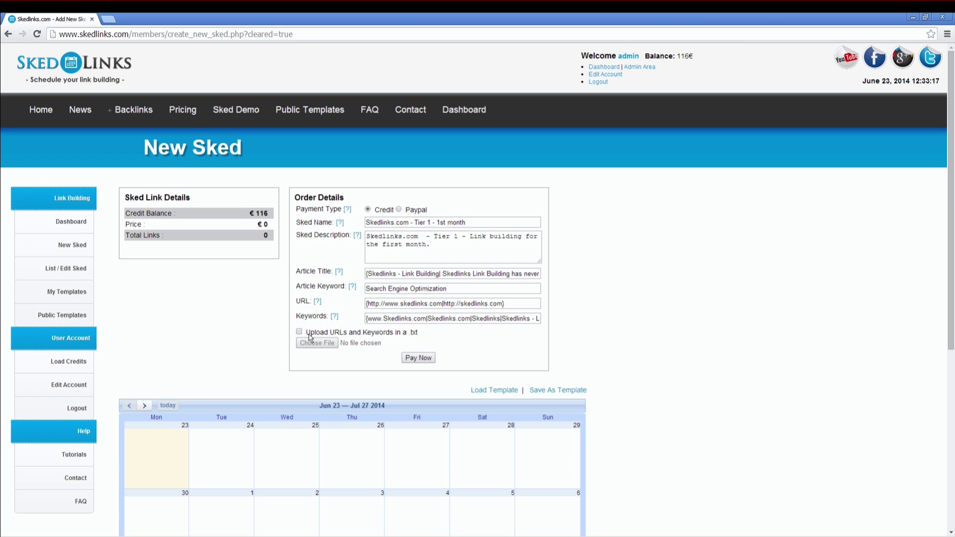
{"action": "left_click_drag", "start_coordinate": [307, 334], "coordinate": [422, 337]}
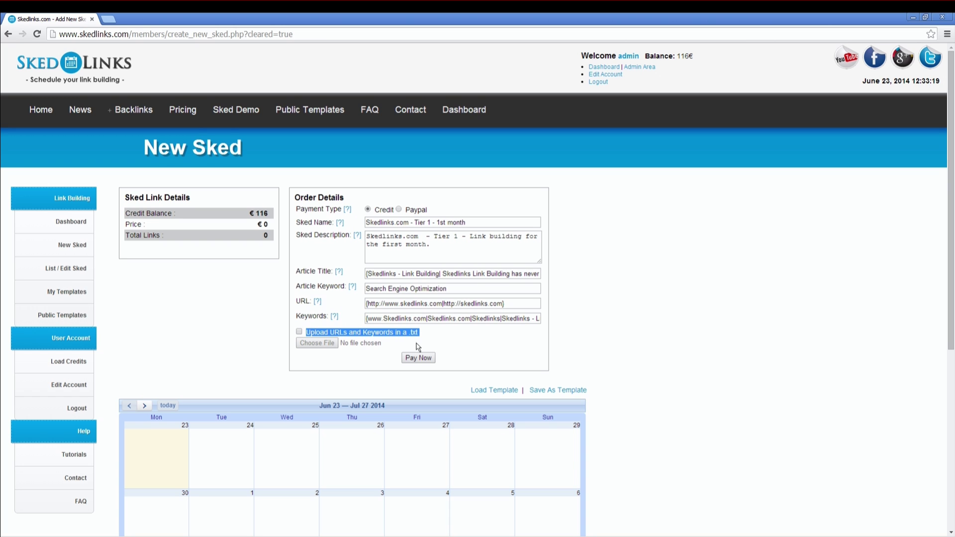
{"action": "left_click", "coordinate": [368, 338]}
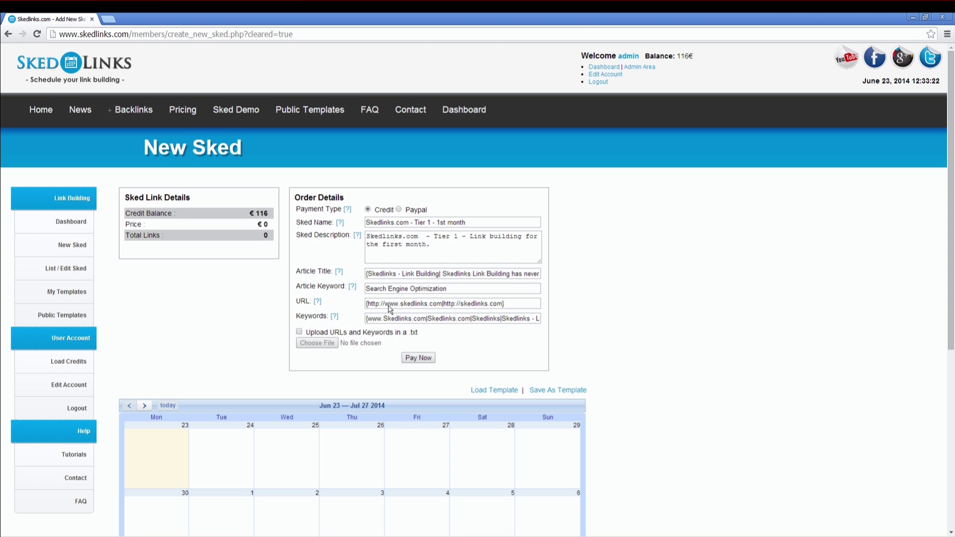
On June 23, set up a Bookmark package of 25 Quality Bookmark Backlinks for €5.
{"action": "scroll", "coordinate": [473, 341], "scroll_direction": "down", "scroll_amount": 5}
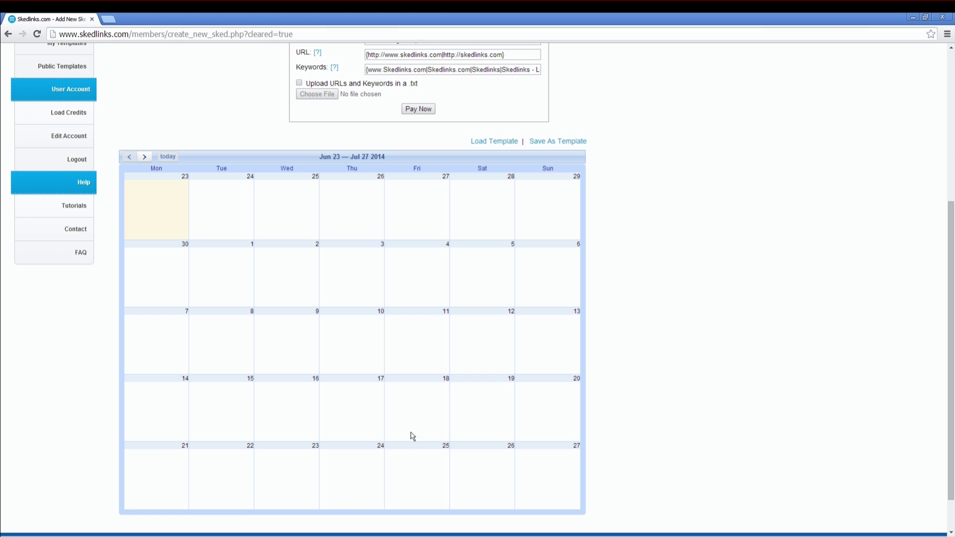
{"action": "left_click", "coordinate": [162, 206]}
{"action": "left_click", "coordinate": [498, 284]}
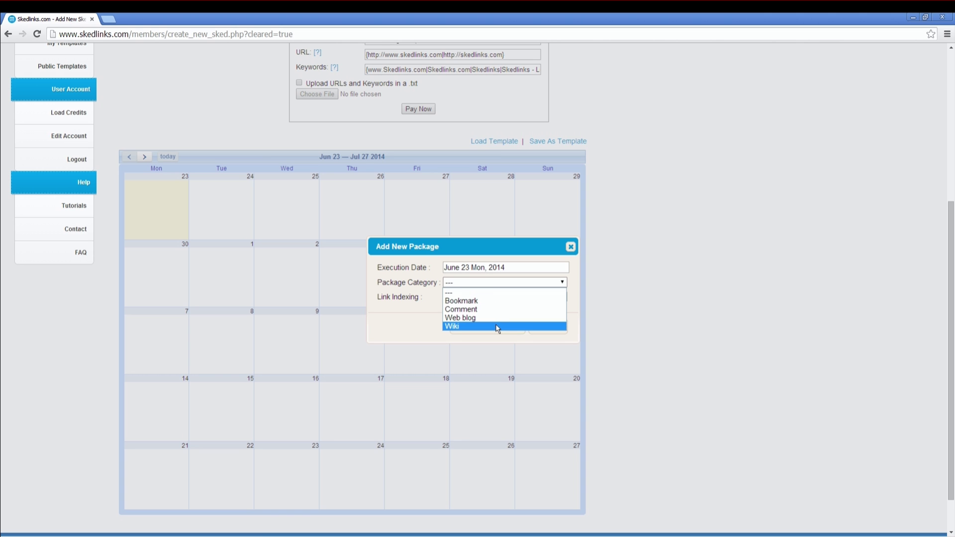
{"action": "left_click", "coordinate": [498, 301]}
{"action": "left_click", "coordinate": [477, 296]}
{"action": "left_click", "coordinate": [478, 312]}
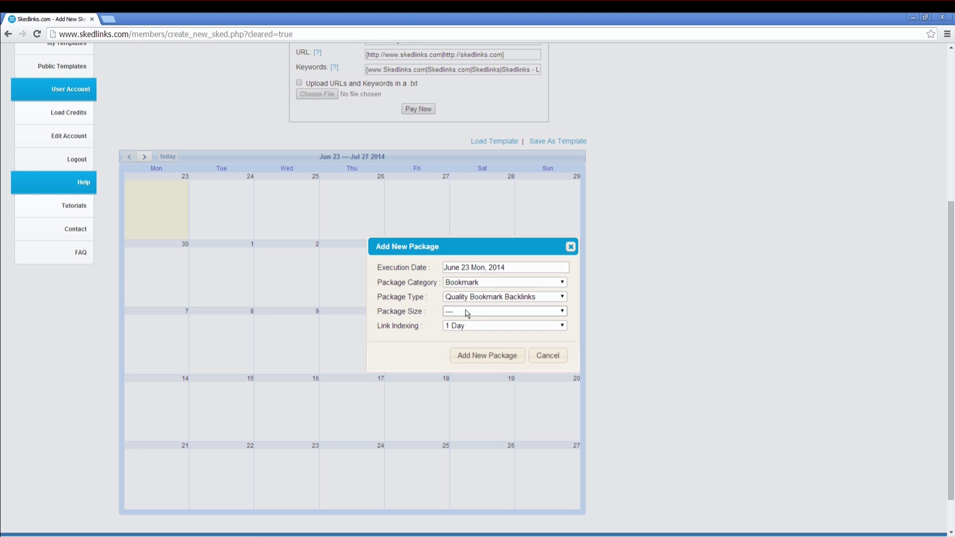
{"action": "left_click", "coordinate": [468, 312]}
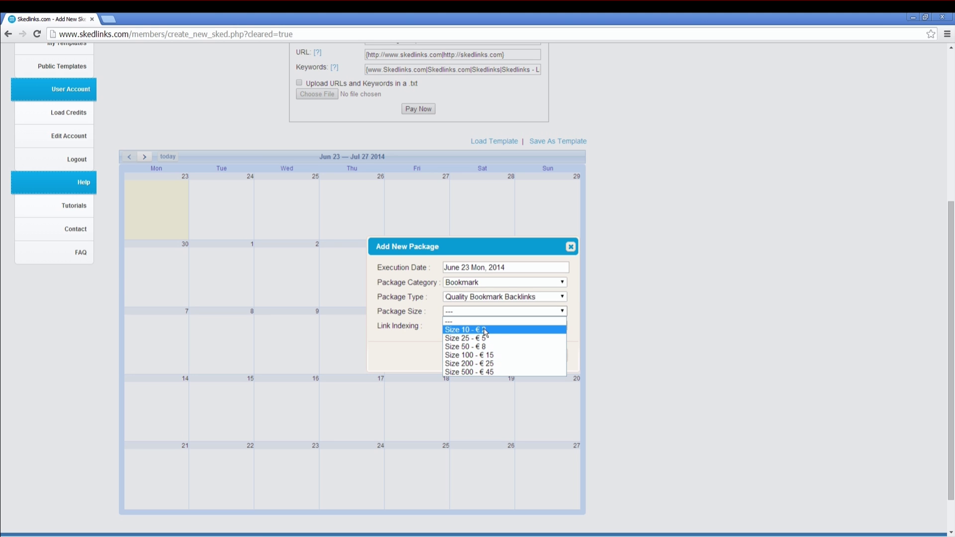
{"action": "left_click", "coordinate": [492, 341]}
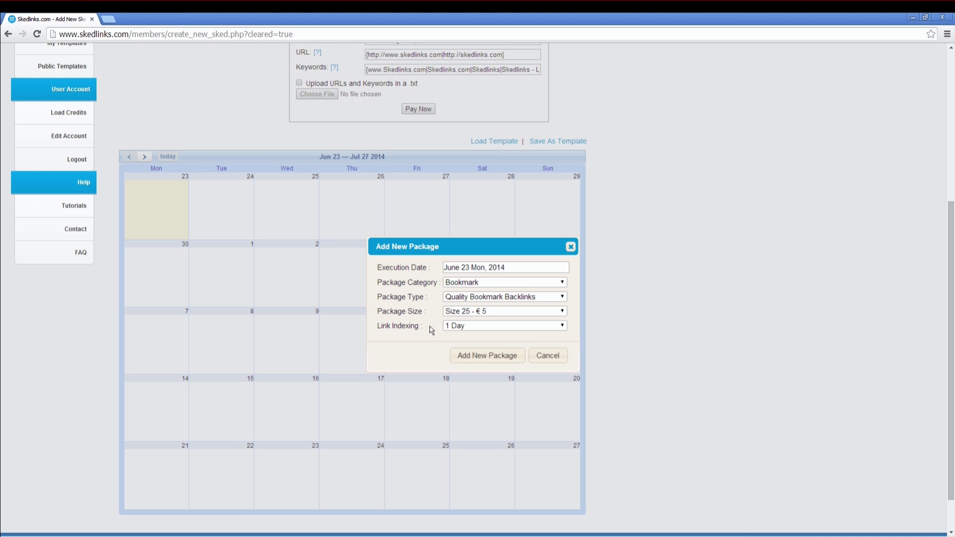
Keep 1 Day indexing, add the bookmark package, and copy it to each Monday through July 21.
{"action": "left_click", "coordinate": [467, 326]}
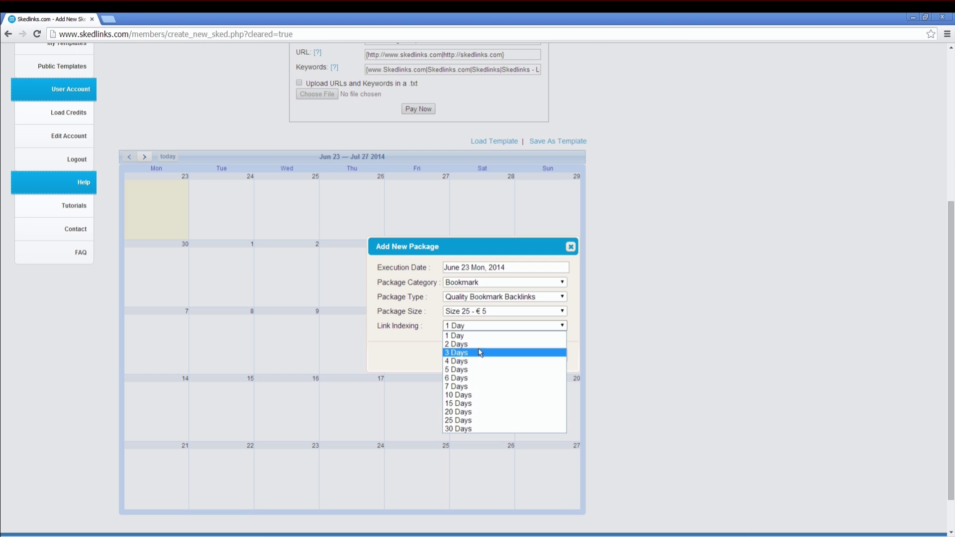
{"action": "left_click", "coordinate": [476, 336]}
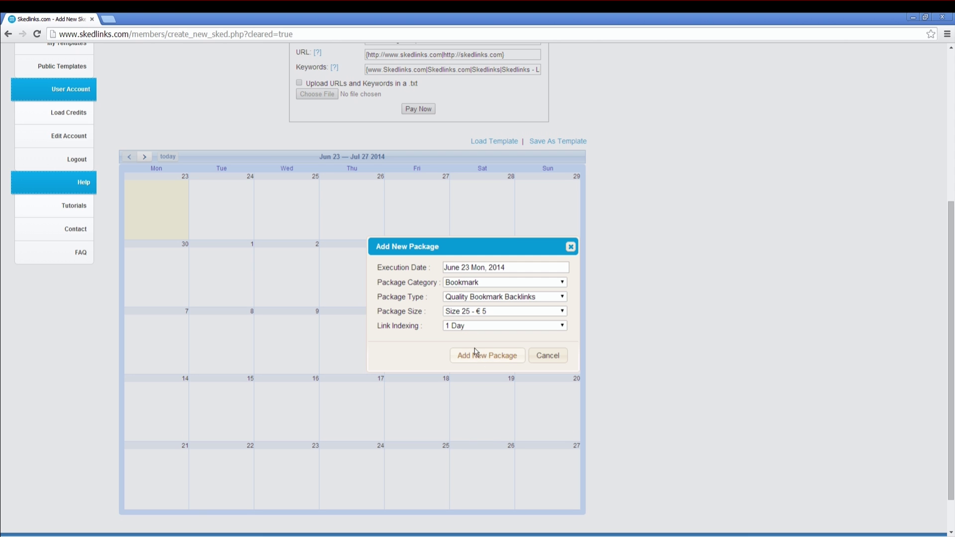
{"action": "left_click", "coordinate": [475, 355]}
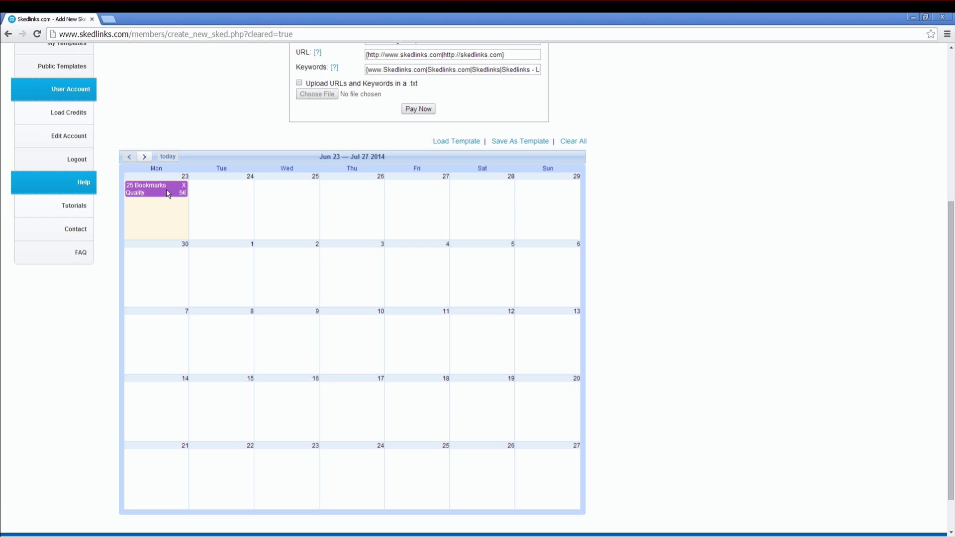
{"action": "left_click_drag", "start_coordinate": [166, 189], "coordinate": [159, 393]}
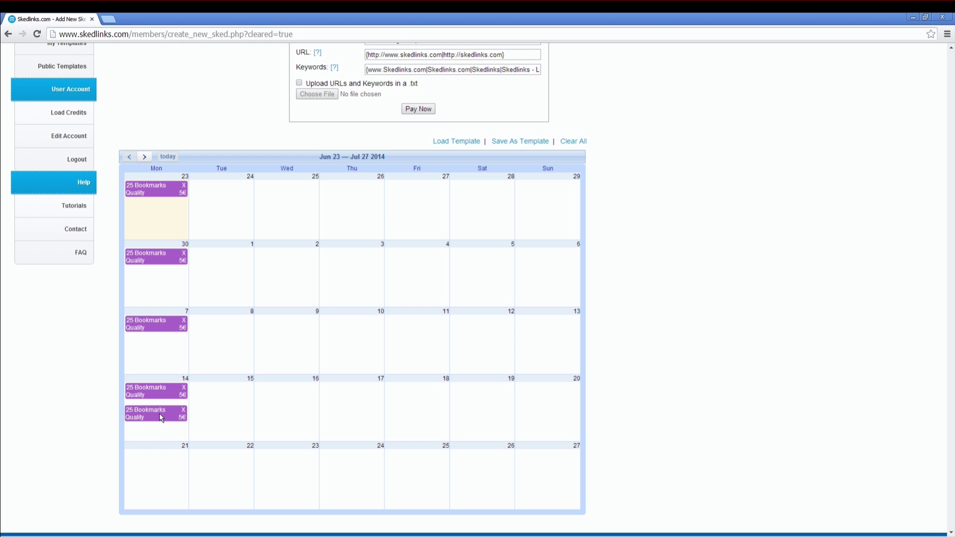
{"action": "left_click_drag", "start_coordinate": [160, 426], "coordinate": [159, 460]}
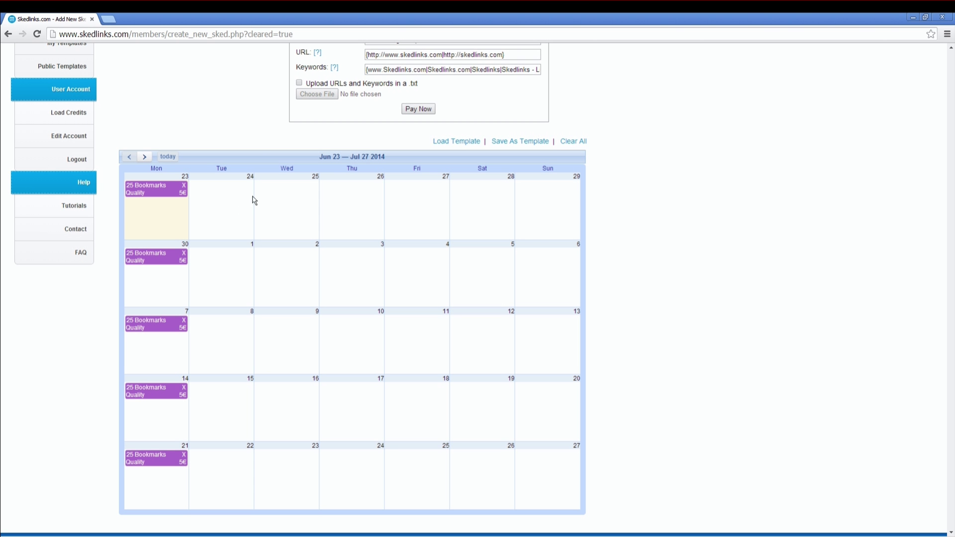
Add a 25-link High PR Backlinks comment package for €5 on June 24, copied to each Tuesday through July 22.
{"action": "left_click", "coordinate": [231, 196]}
{"action": "left_click", "coordinate": [473, 283]}
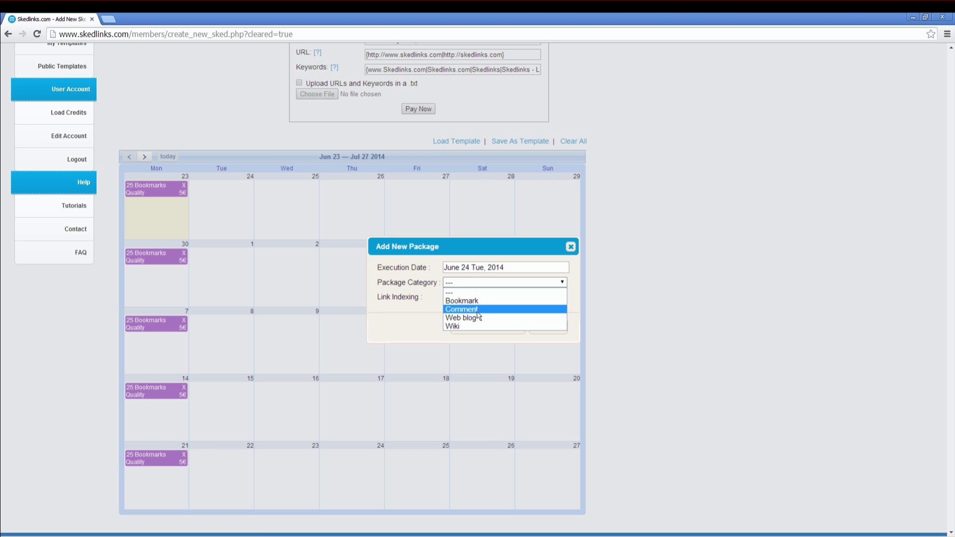
{"action": "left_click", "coordinate": [477, 311]}
{"action": "left_click", "coordinate": [470, 297]}
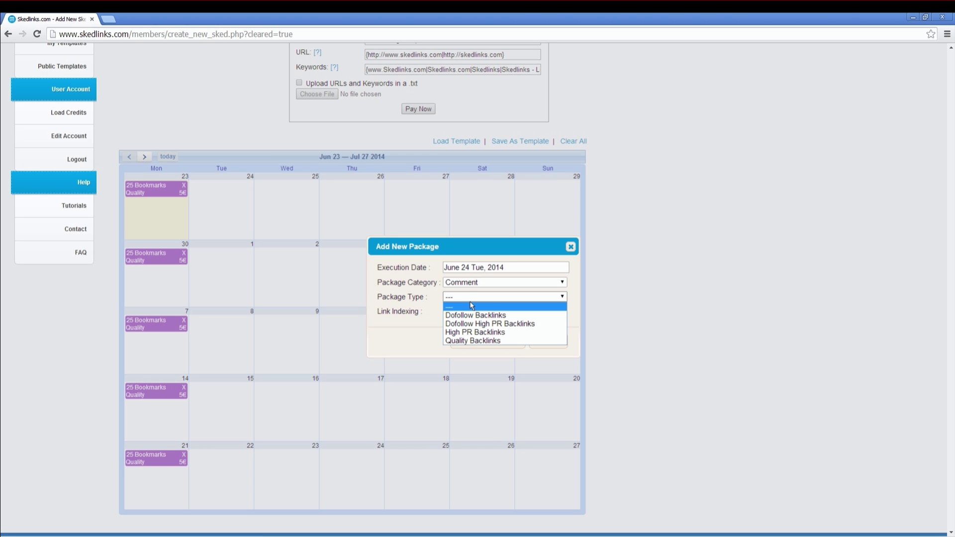
{"action": "left_click", "coordinate": [501, 335]}
{"action": "left_click", "coordinate": [465, 311]}
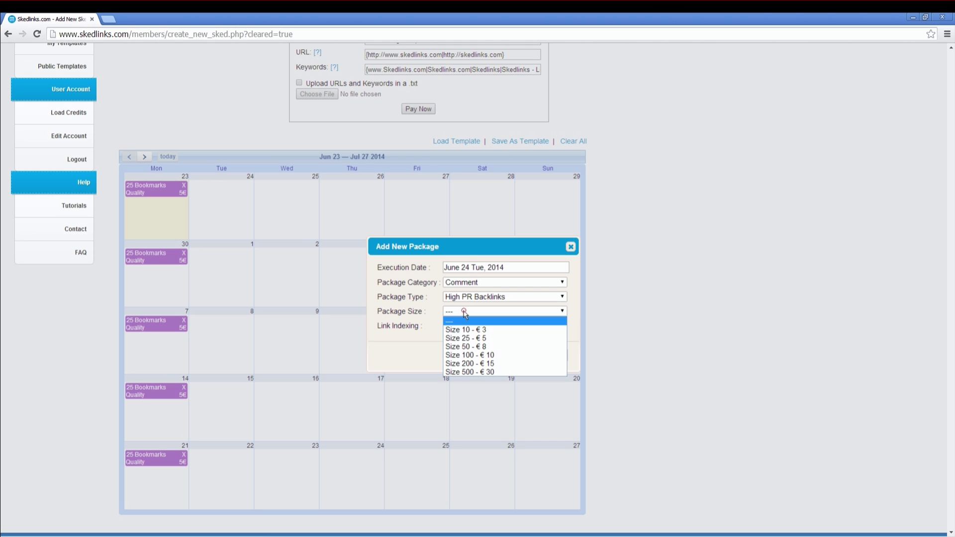
{"action": "left_click", "coordinate": [491, 342]}
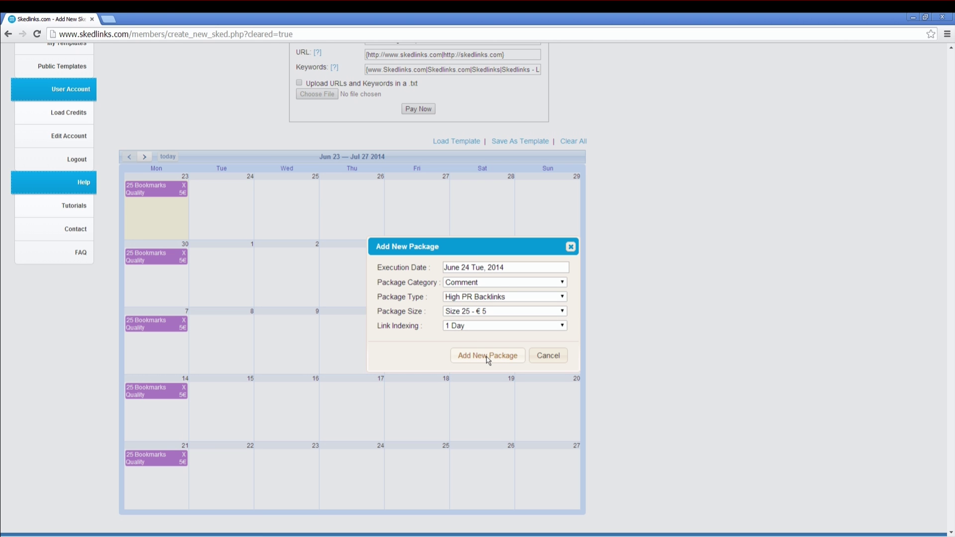
{"action": "left_click", "coordinate": [488, 356]}
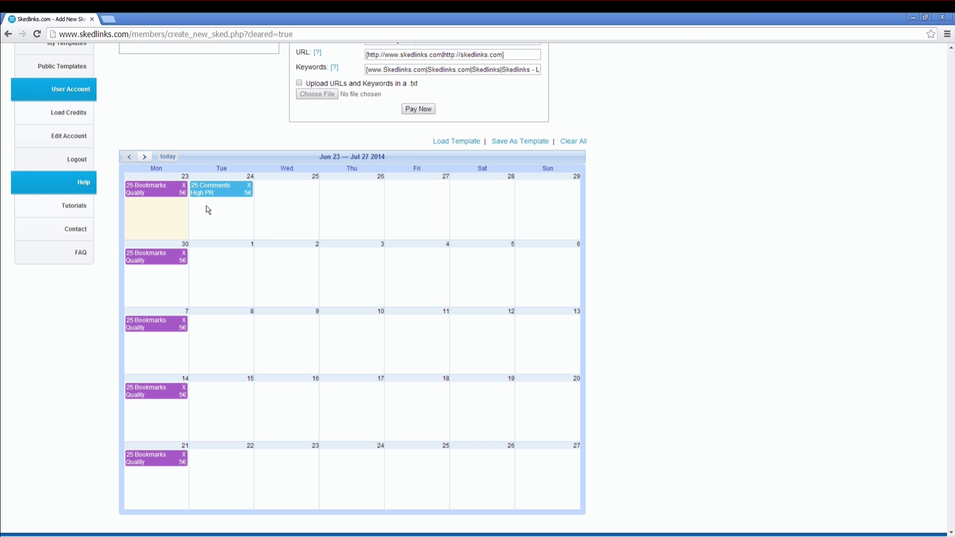
{"action": "left_click_drag", "start_coordinate": [230, 189], "coordinate": [224, 466]}
Add a 10-link Dofollow High PR Web 2.0 Web blog package on Jun 25, copied to Jul 9 and Jul 23.
{"action": "left_click", "coordinate": [288, 202]}
{"action": "left_click", "coordinate": [483, 282]}
{"action": "left_click", "coordinate": [479, 317]}
{"action": "left_click", "coordinate": [479, 298]}
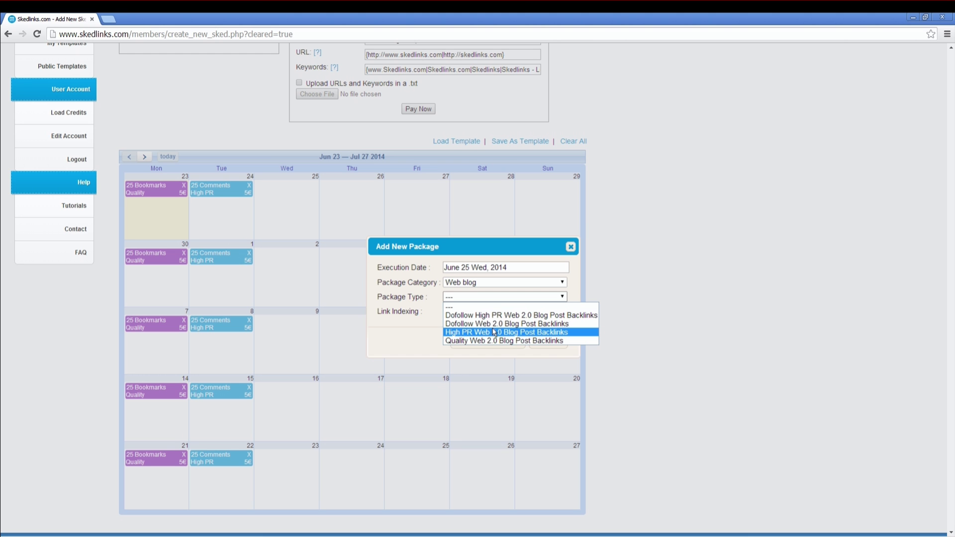
{"action": "left_click", "coordinate": [494, 315]}
{"action": "left_click", "coordinate": [487, 311]}
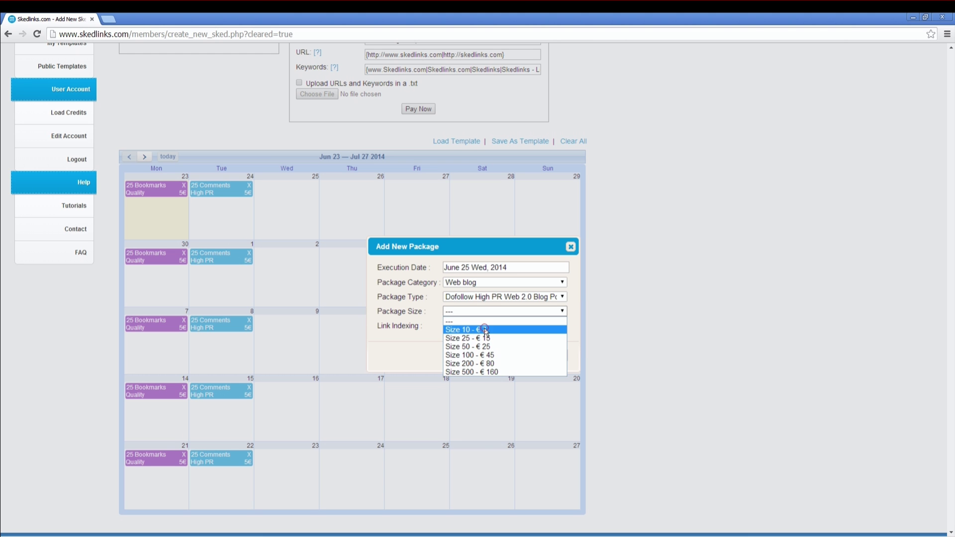
{"action": "left_click", "coordinate": [485, 330]}
{"action": "left_click", "coordinate": [494, 356]}
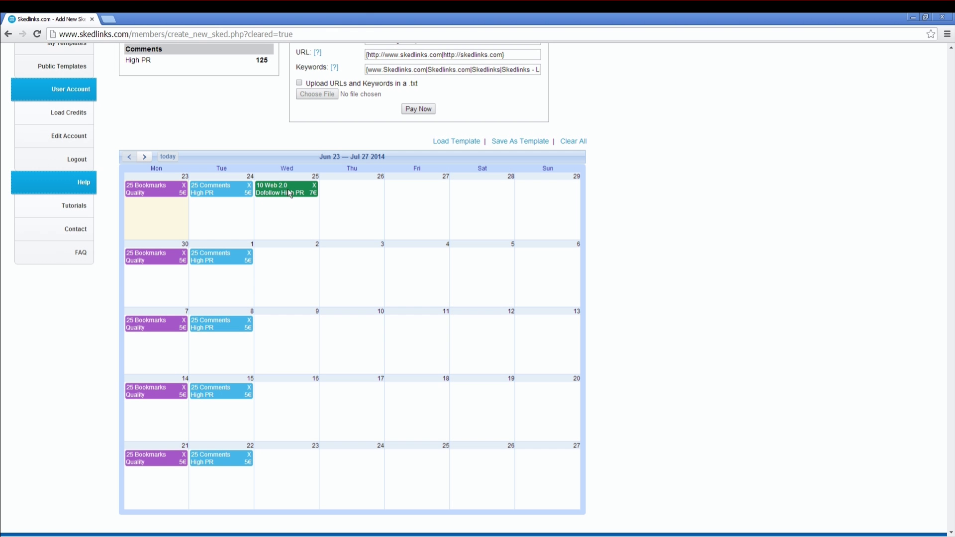
{"action": "left_click_drag", "start_coordinate": [287, 190], "coordinate": [288, 465]}
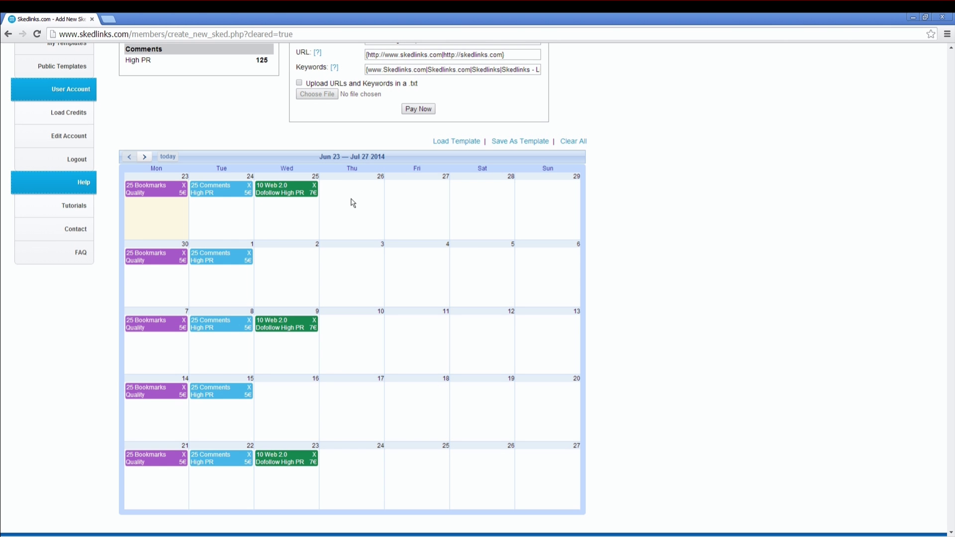
{"action": "left_click", "coordinate": [353, 202]}
Add a 20-link Dofollow High Authority Wiki package for €10 on Jun 26, repeated on Thursdays through Jul 24.
{"action": "left_click", "coordinate": [471, 283]}
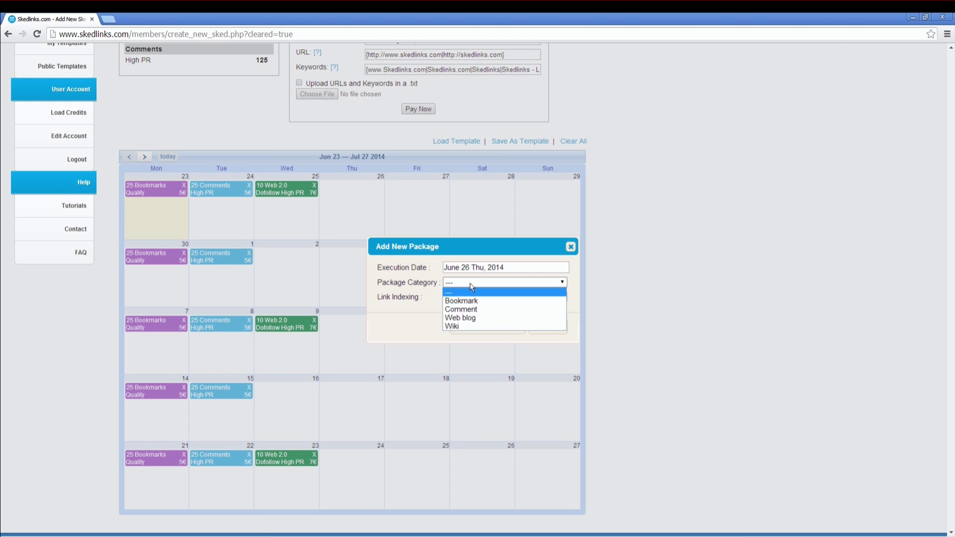
{"action": "left_click", "coordinate": [478, 326]}
{"action": "left_click", "coordinate": [481, 297]}
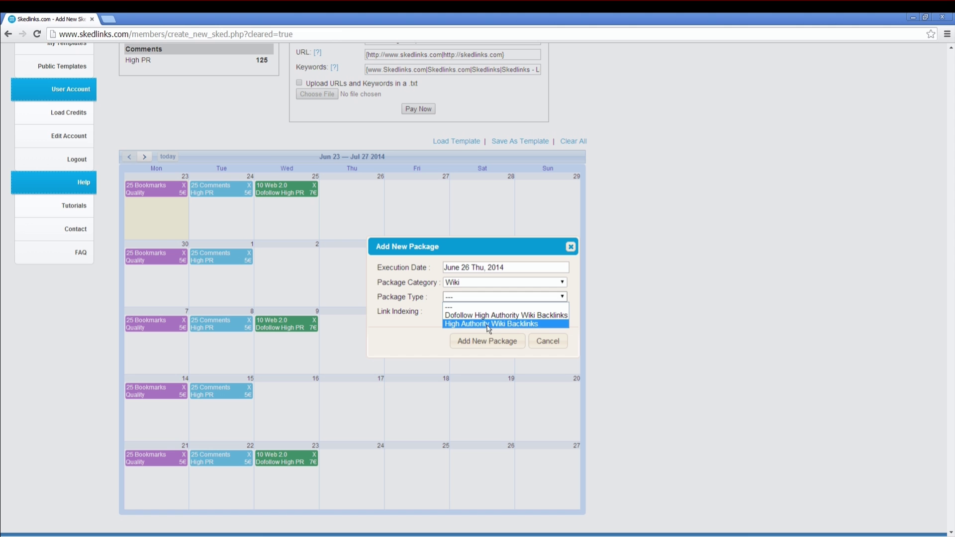
{"action": "left_click", "coordinate": [484, 316]}
{"action": "left_click", "coordinate": [477, 311]}
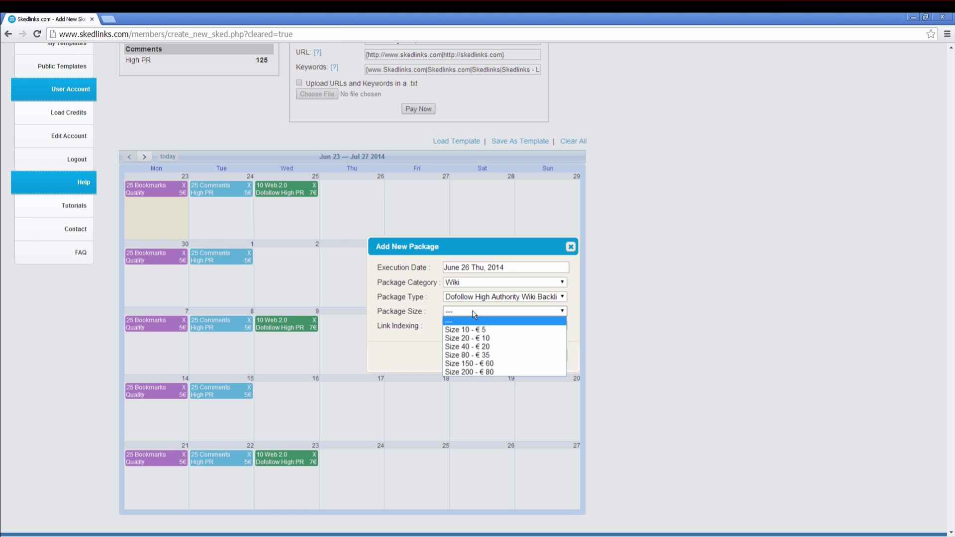
{"action": "left_click", "coordinate": [475, 338]}
{"action": "left_click", "coordinate": [487, 356]}
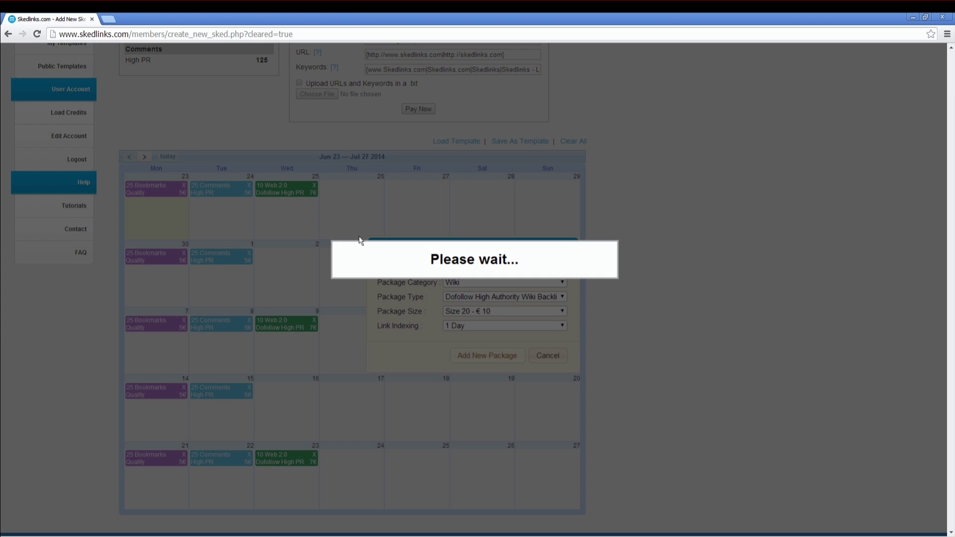
{"action": "left_click_drag", "start_coordinate": [349, 269], "coordinate": [351, 461]}
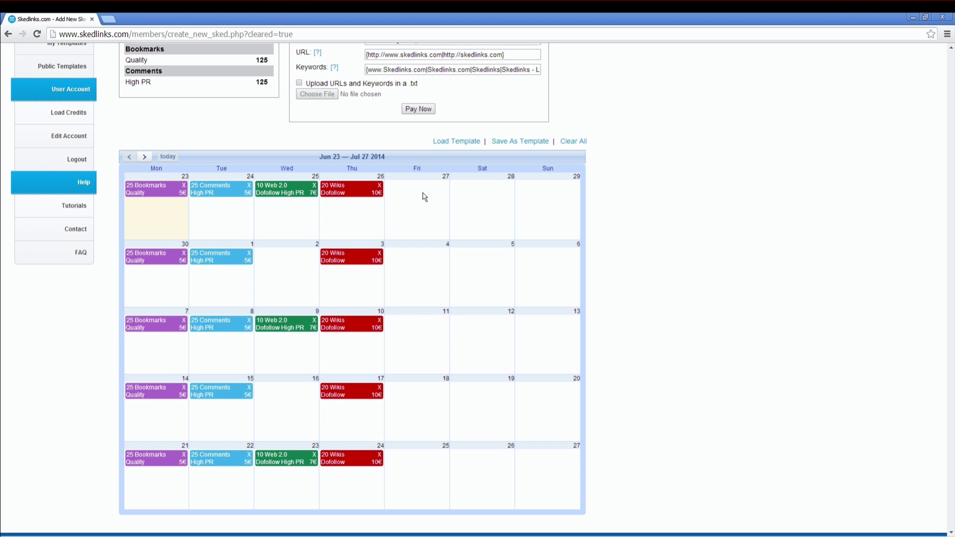
Add a 100-link High PR Web 2.0 package on Jun 27, copied to Jul 5, 18 and 26, then view next month.
{"action": "left_click", "coordinate": [418, 197]}
{"action": "left_click", "coordinate": [479, 286]}
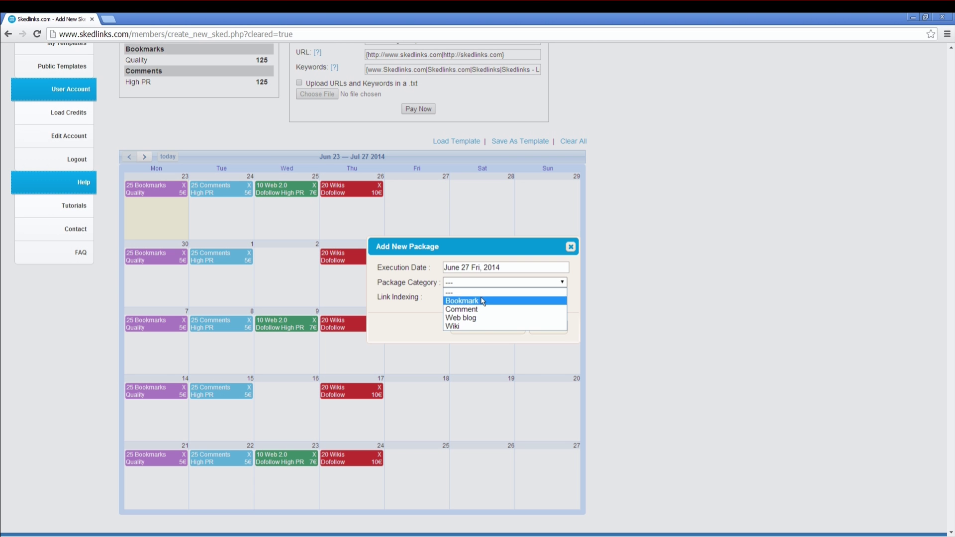
{"action": "left_click", "coordinate": [480, 318]}
{"action": "left_click", "coordinate": [481, 296]}
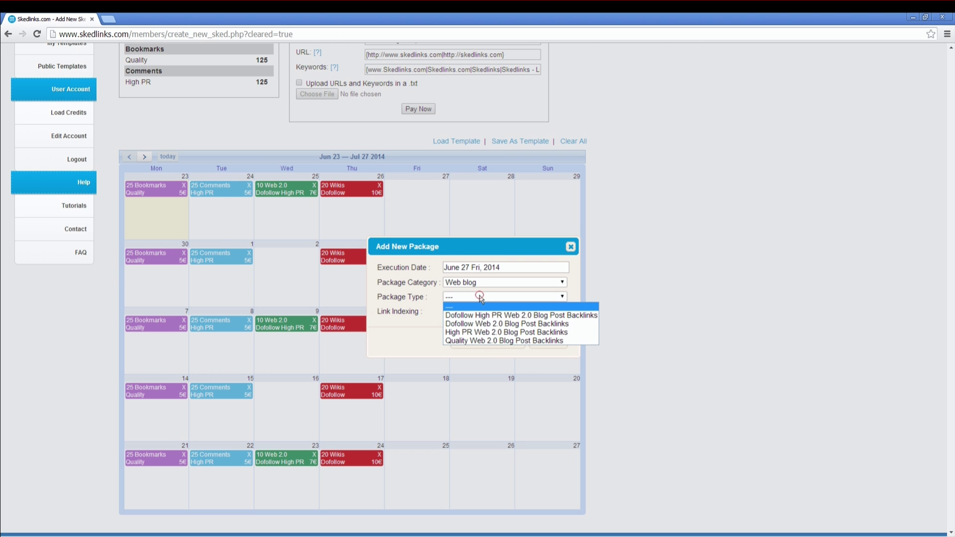
{"action": "left_click", "coordinate": [481, 334]}
{"action": "left_click", "coordinate": [478, 311]}
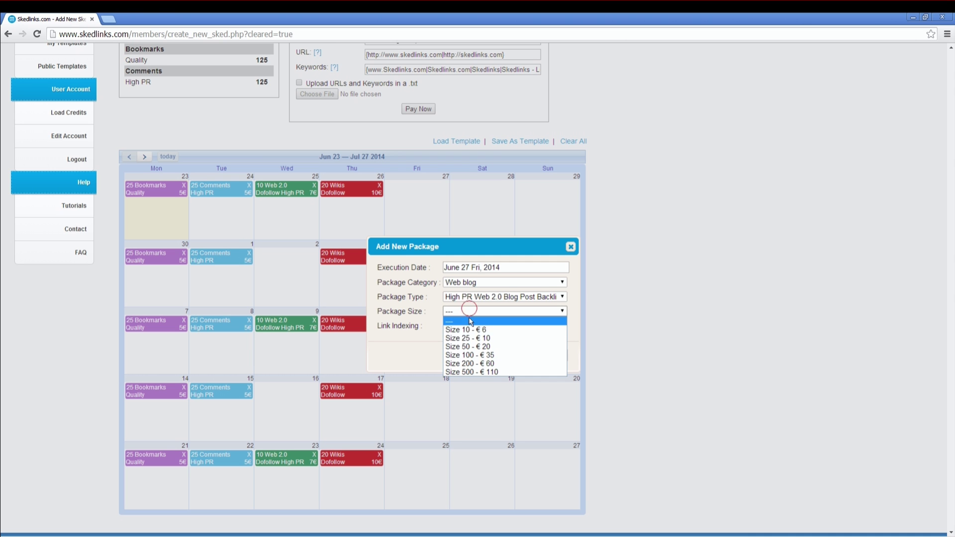
{"action": "left_click", "coordinate": [469, 355]}
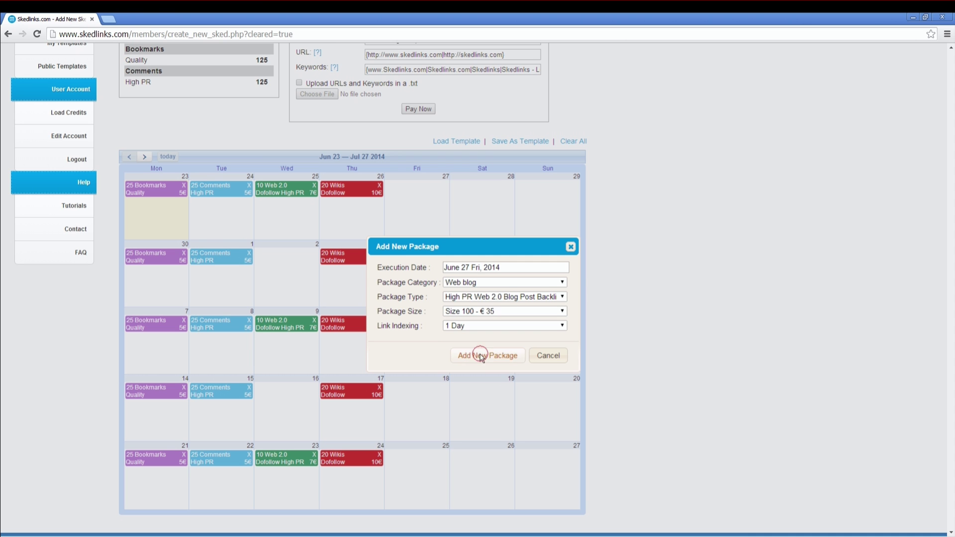
{"action": "left_click", "coordinate": [478, 356]}
{"action": "left_click_drag", "start_coordinate": [412, 192], "coordinate": [484, 464]}
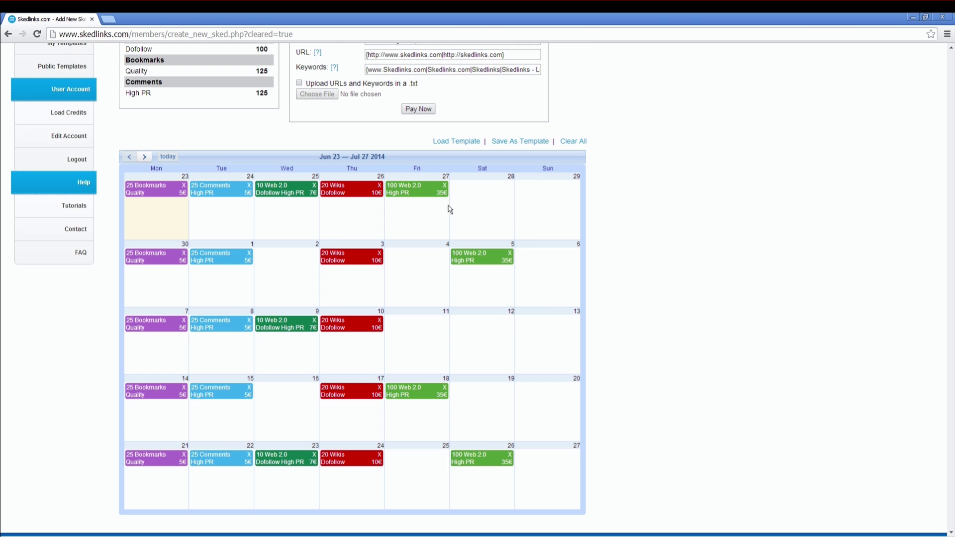
{"action": "left_click", "coordinate": [146, 157]}
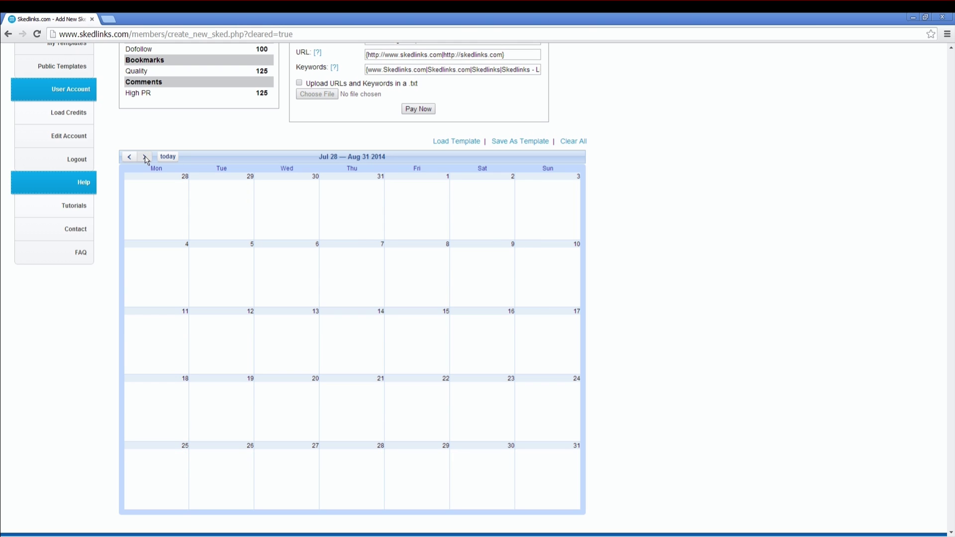
Return to the Jun 23 – Jul 27 month, check the template loader without loading one, and open Save as Template.
{"action": "left_click_drag", "start_coordinate": [312, 159], "coordinate": [394, 163]}
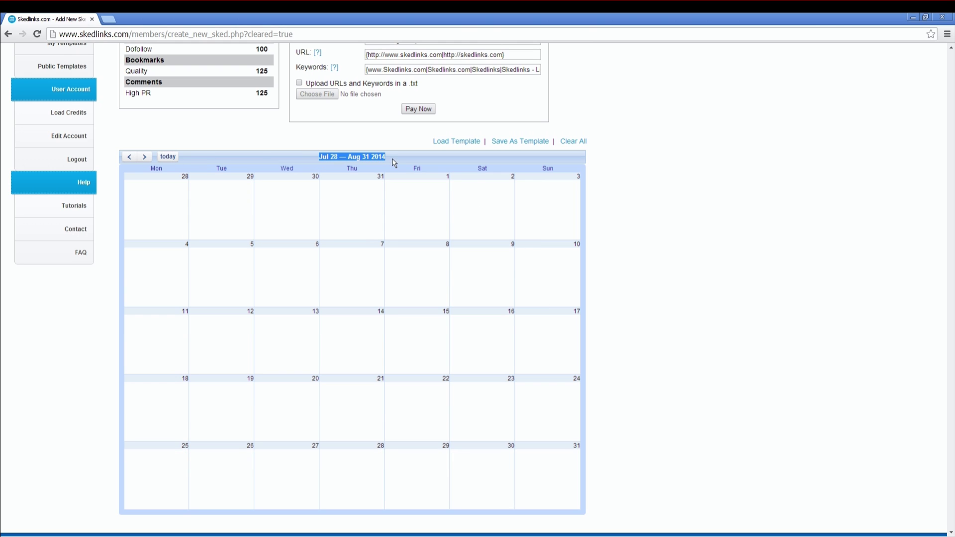
{"action": "left_click", "coordinate": [129, 156]}
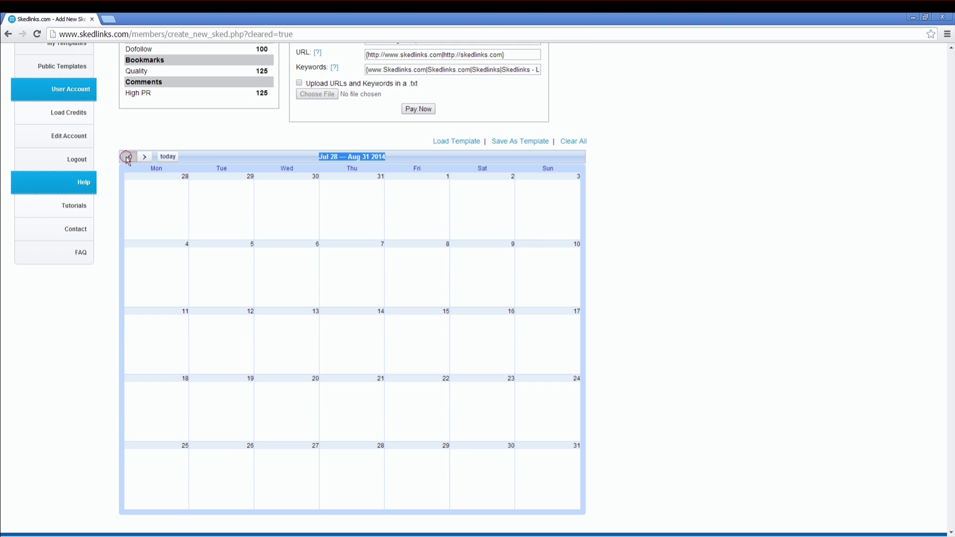
{"action": "left_click", "coordinate": [455, 141]}
{"action": "left_click", "coordinate": [480, 279]}
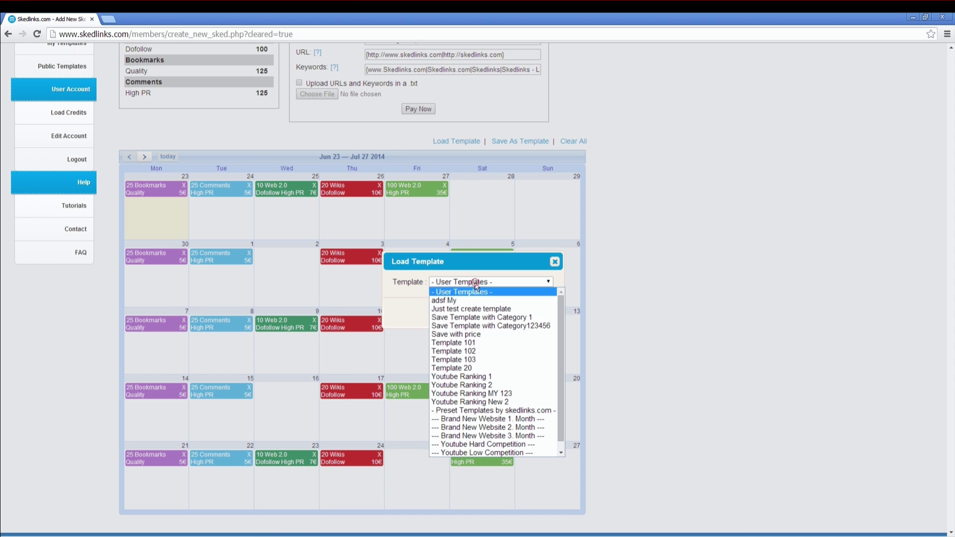
{"action": "left_click", "coordinate": [478, 288]}
{"action": "left_click", "coordinate": [531, 313]}
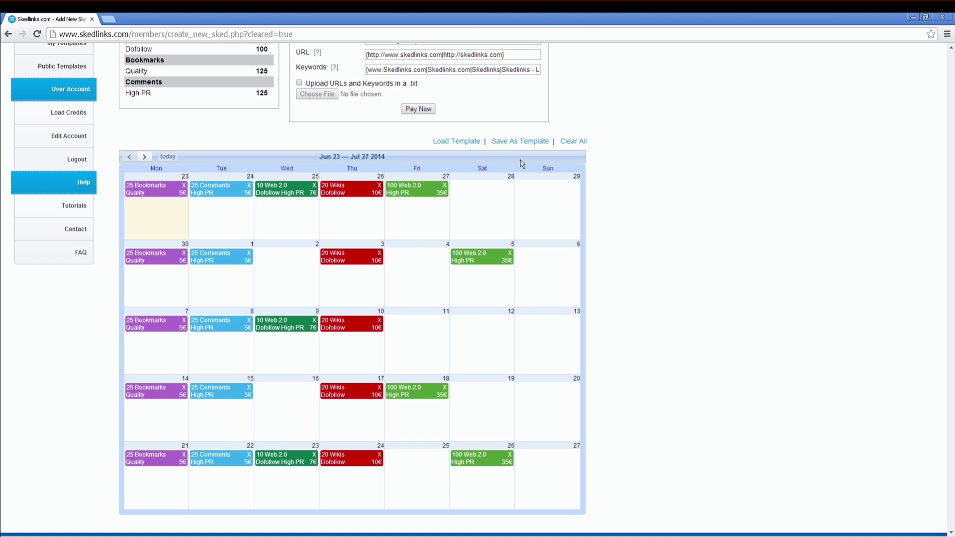
{"action": "left_click", "coordinate": [507, 141]}
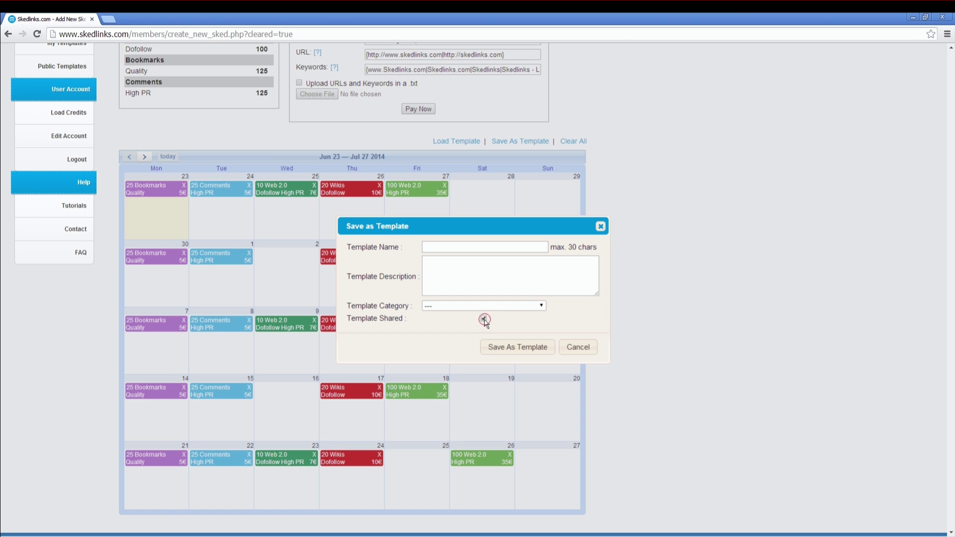
Close the Save as Template form and return to the top of the order form.
{"action": "left_click", "coordinate": [585, 350]}
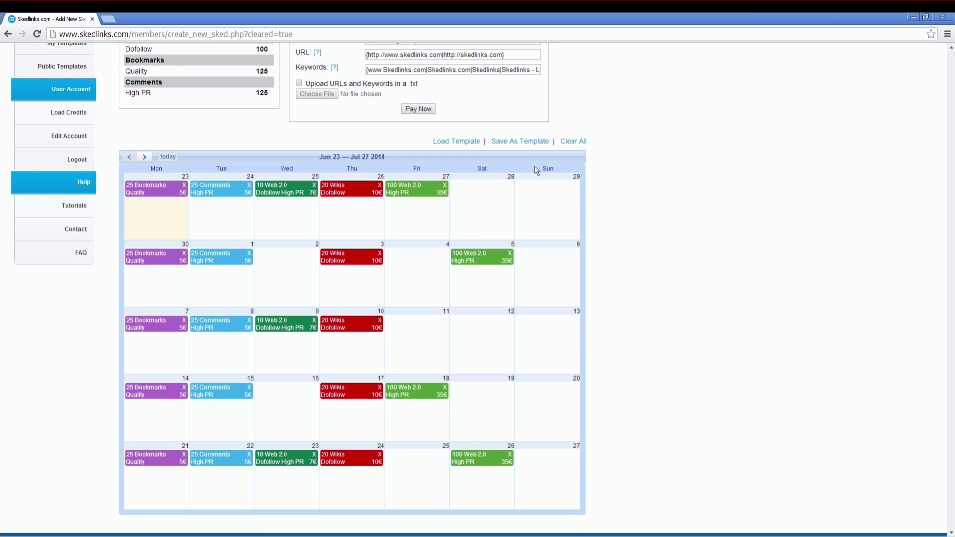
{"action": "scroll", "coordinate": [542, 189], "scroll_direction": "up", "scroll_amount": 2}
{"action": "scroll", "coordinate": [495, 209], "scroll_direction": "up", "scroll_amount": 2}
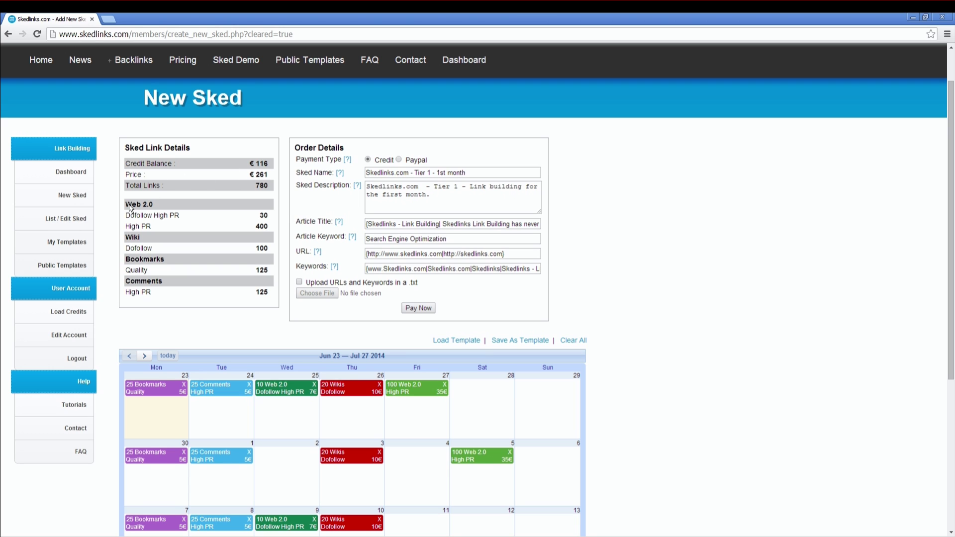
{"action": "left_click_drag", "start_coordinate": [259, 216], "coordinate": [161, 222]}
{"action": "left_click", "coordinate": [276, 235]}
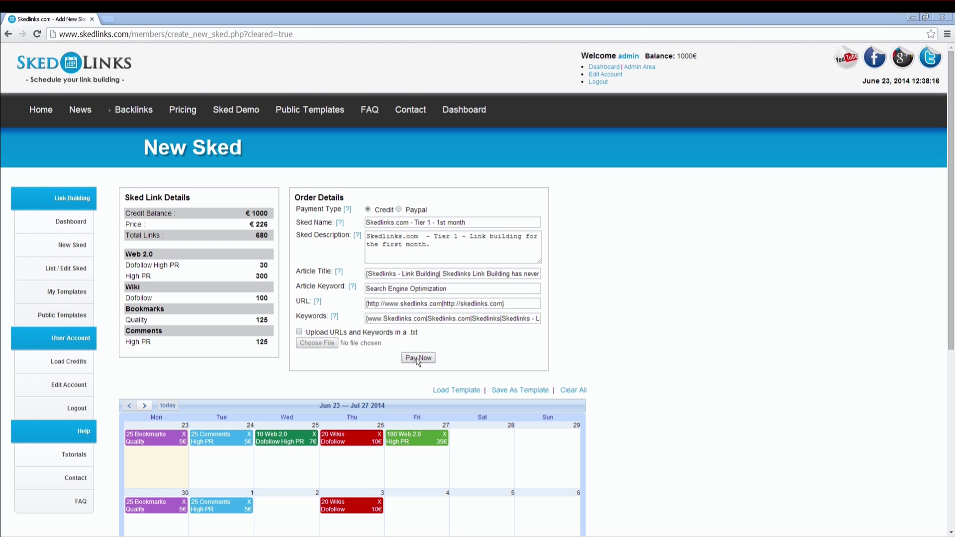
Pay for the Tier 1 sked from account credit and reopen it from the List / Edit Sked page.
{"action": "left_click", "coordinate": [416, 359]}
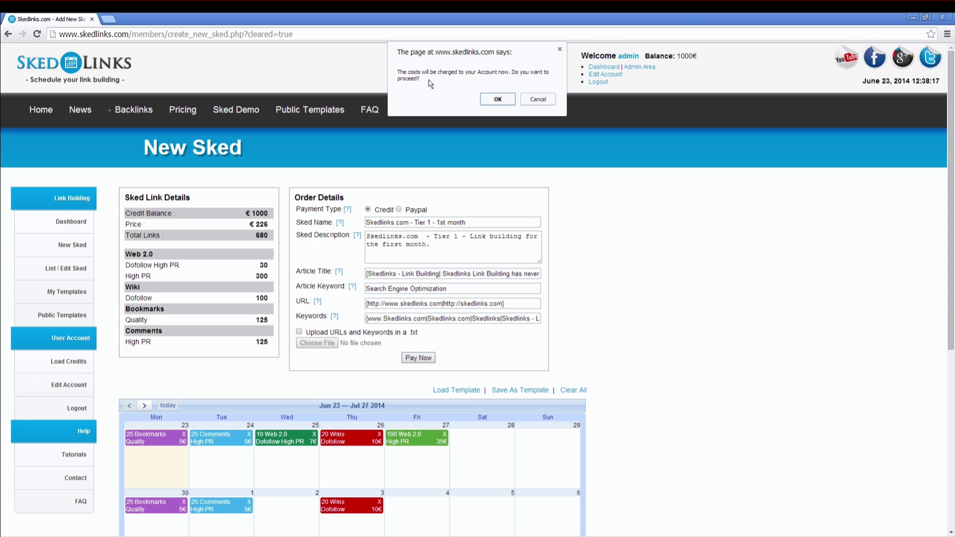
{"action": "left_click", "coordinate": [498, 100]}
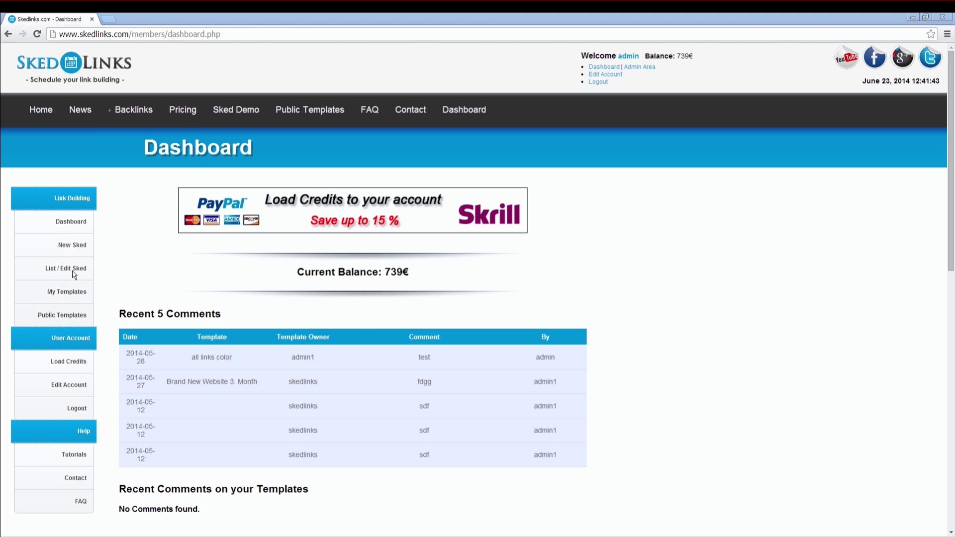
{"action": "left_click", "coordinate": [72, 271]}
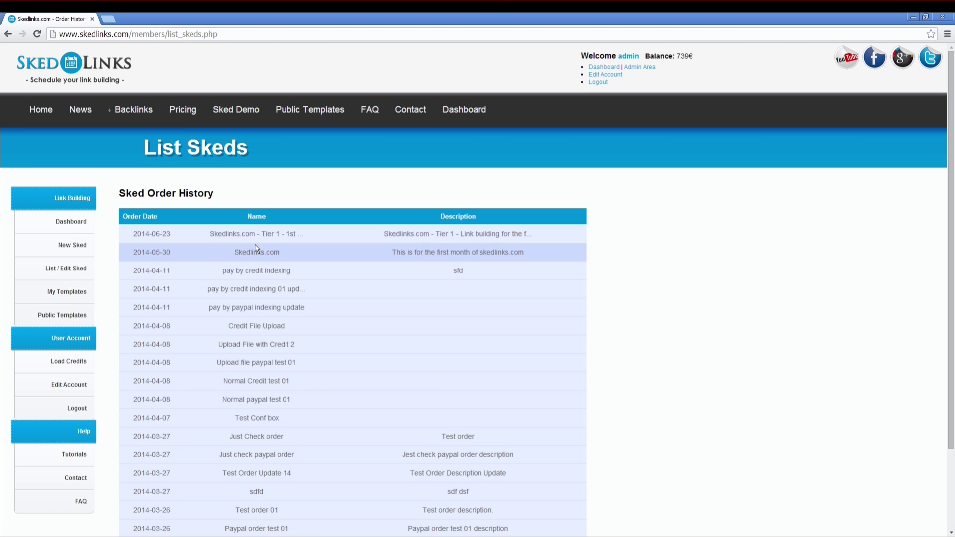
{"action": "left_click", "coordinate": [264, 234]}
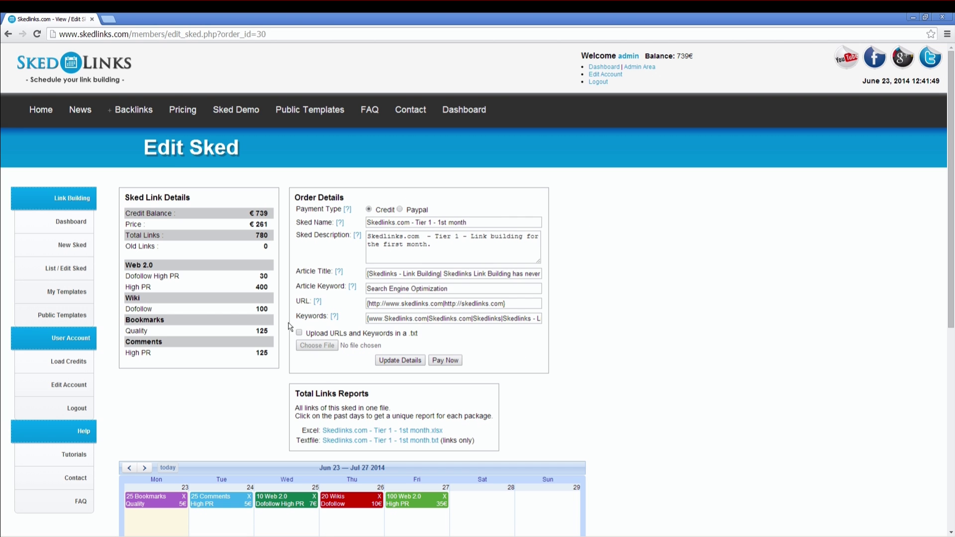
Edit the sked name by typing 'sdfsdf' and save the updated details.
{"action": "scroll", "coordinate": [294, 326], "scroll_direction": "down", "scroll_amount": 3}
{"action": "left_click", "coordinate": [477, 73]}
{"action": "type", "text": "sdfsdf"}
{"action": "left_click", "coordinate": [416, 210]}
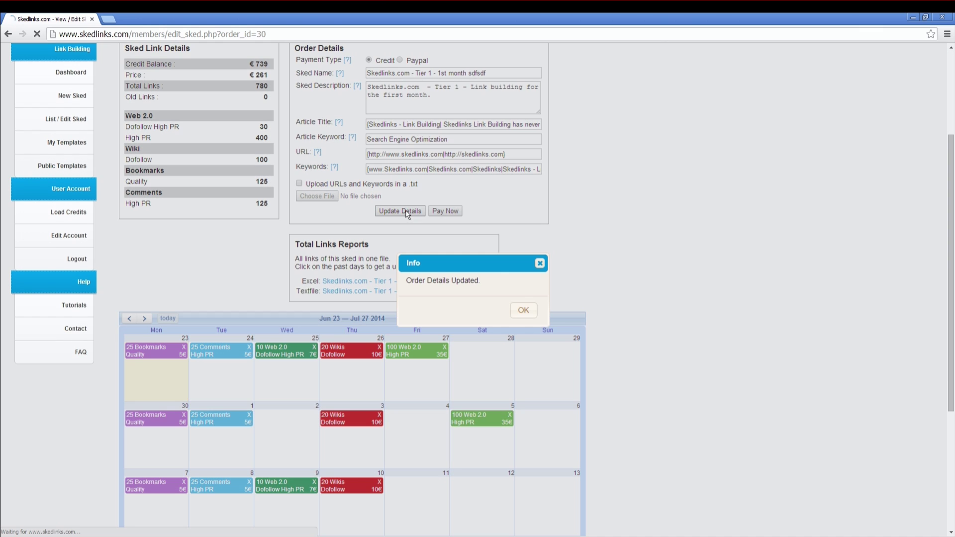
{"action": "left_click", "coordinate": [521, 310]}
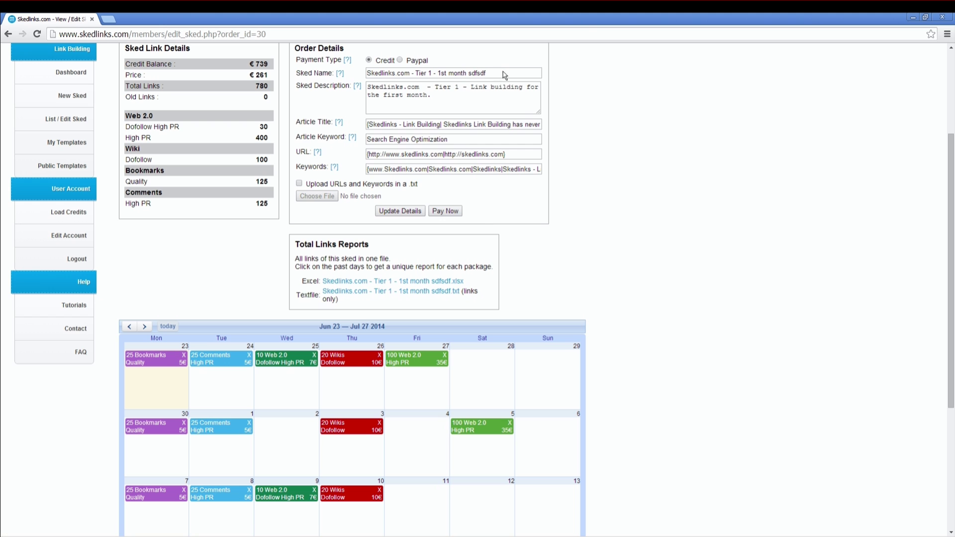
Add a 10-link Dofollow High PR Backlinks comment package for €10 on June 28, copied to Jul 6, 12 and 20.
{"action": "scroll", "coordinate": [547, 275], "scroll_direction": "down", "scroll_amount": 2}
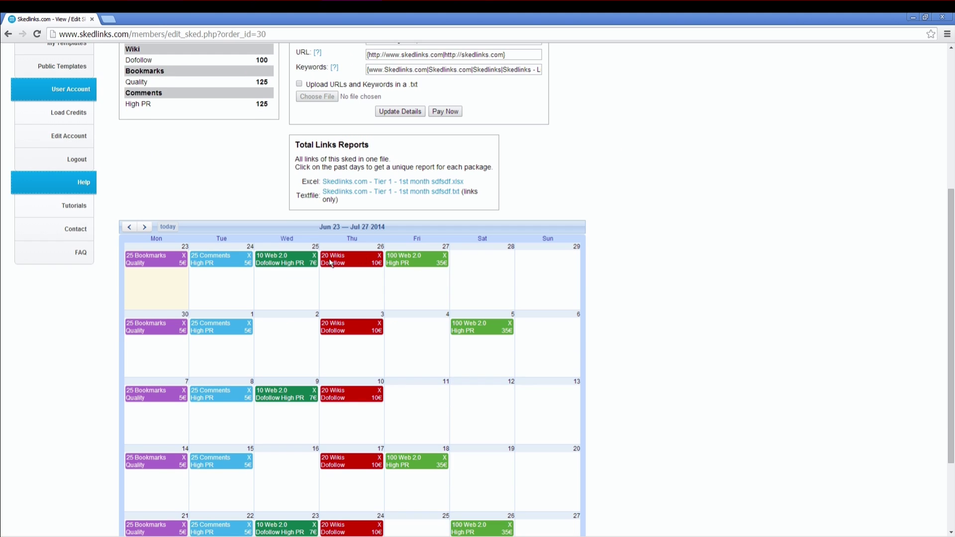
{"action": "scroll", "coordinate": [490, 302], "scroll_direction": "down", "scroll_amount": 1}
{"action": "left_click", "coordinate": [480, 222]}
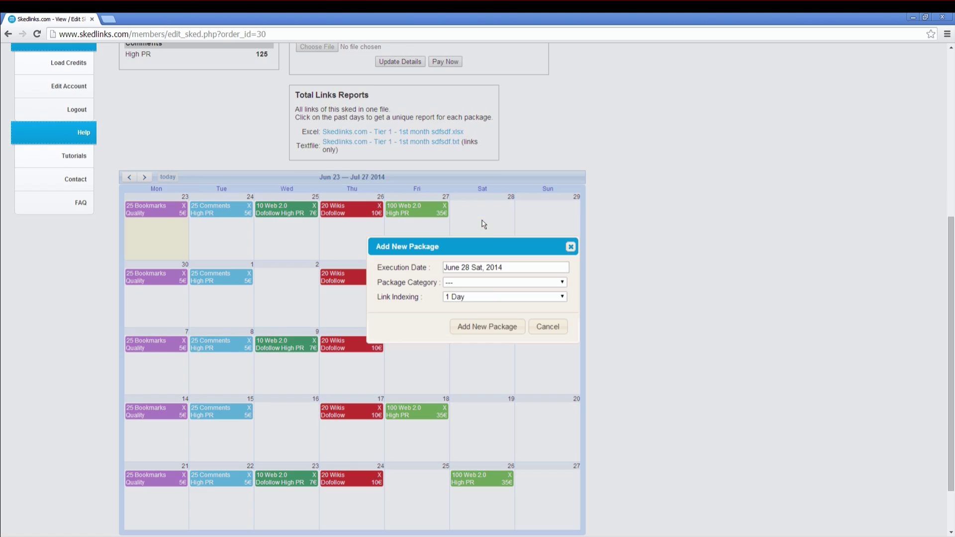
{"action": "left_click", "coordinate": [494, 283]}
{"action": "left_click", "coordinate": [487, 310]}
{"action": "left_click", "coordinate": [475, 297]}
{"action": "left_click", "coordinate": [470, 322]}
{"action": "left_click", "coordinate": [470, 311]}
{"action": "left_click", "coordinate": [467, 329]}
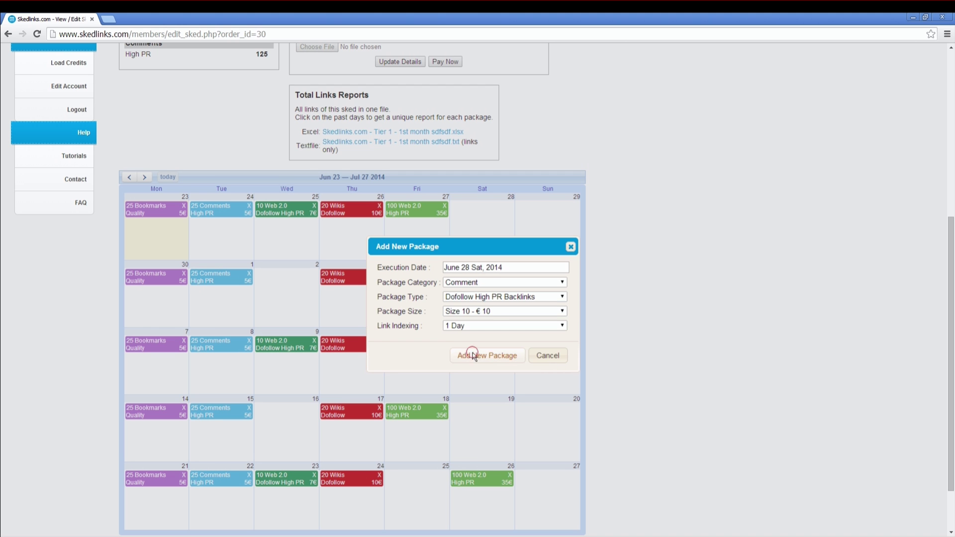
{"action": "left_click", "coordinate": [467, 355]}
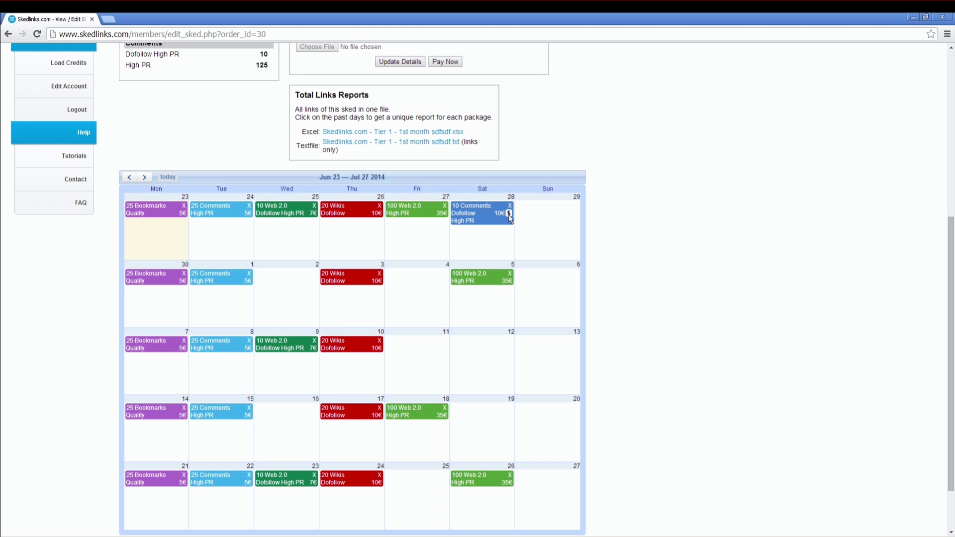
{"action": "left_click_drag", "start_coordinate": [490, 229], "coordinate": [541, 430]}
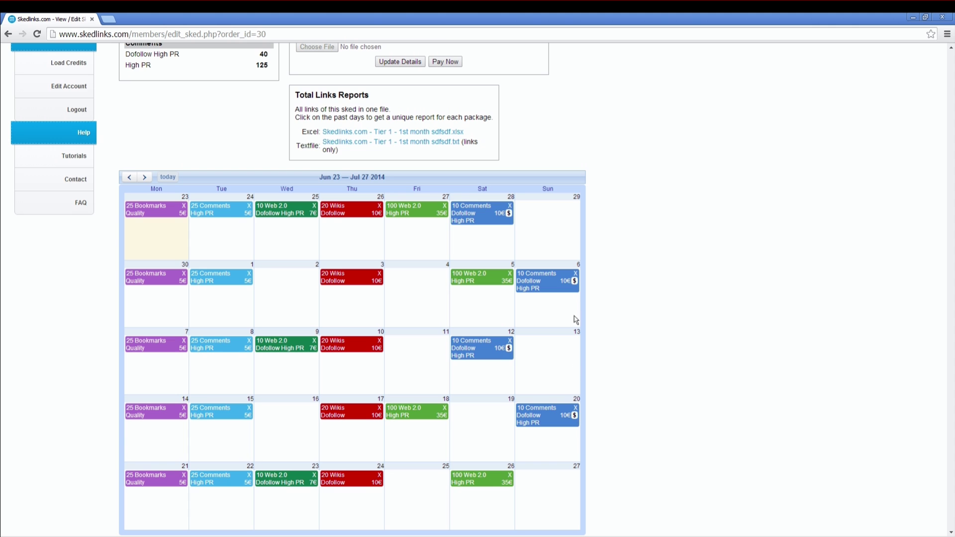
Pay for the updated sked from account credits and reopen the Tier 1 sked in Edit Sked.
{"action": "scroll", "coordinate": [578, 297], "scroll_direction": "up", "scroll_amount": 5}
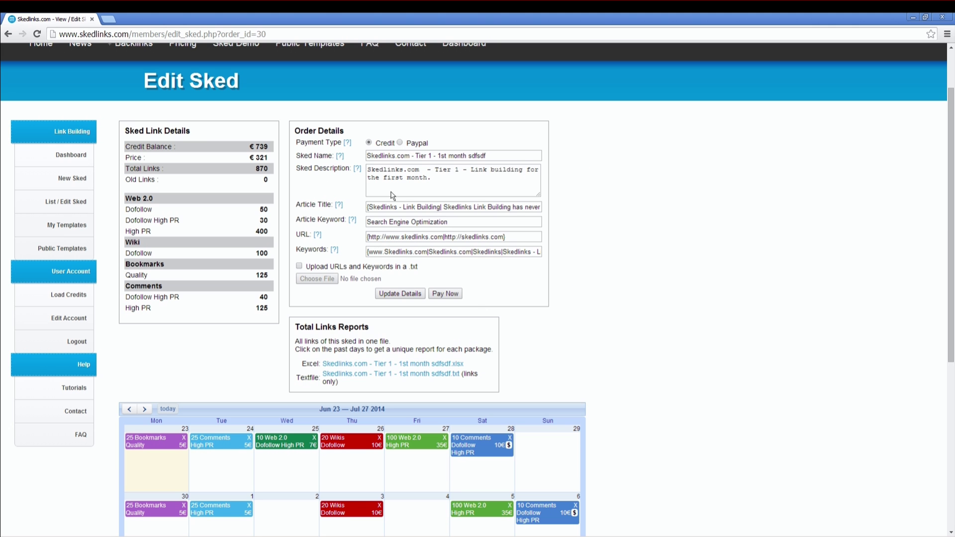
{"action": "left_click", "coordinate": [445, 293]}
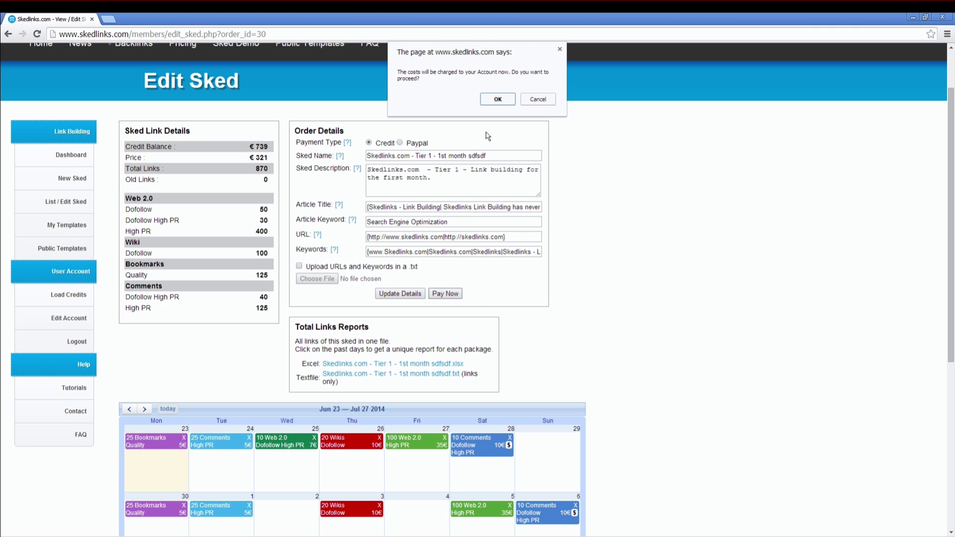
{"action": "left_click", "coordinate": [497, 99]}
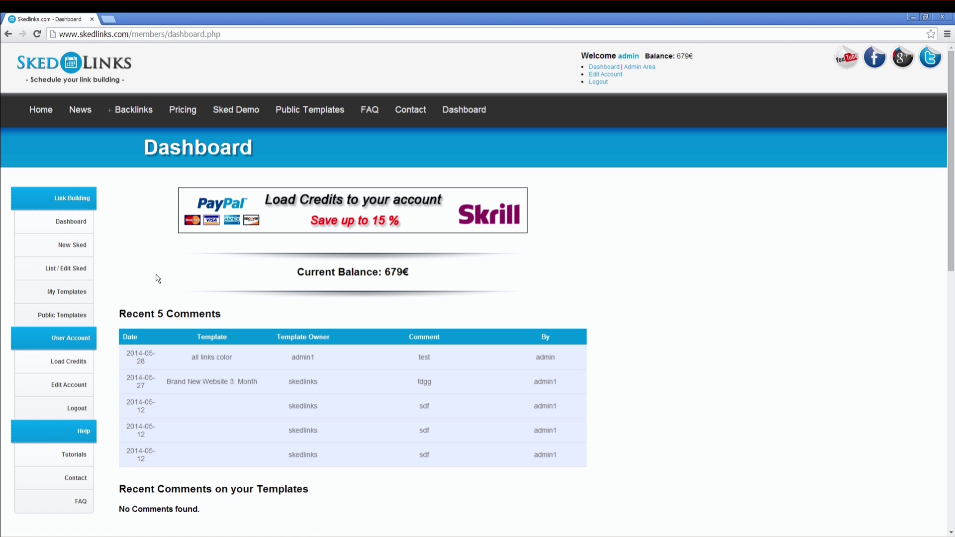
{"action": "left_click", "coordinate": [63, 271]}
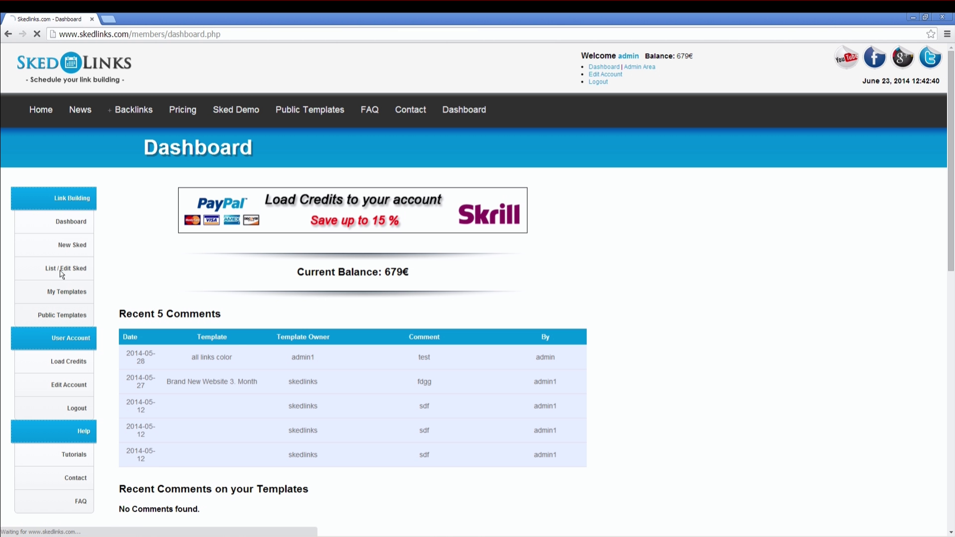
{"action": "left_click", "coordinate": [408, 235]}
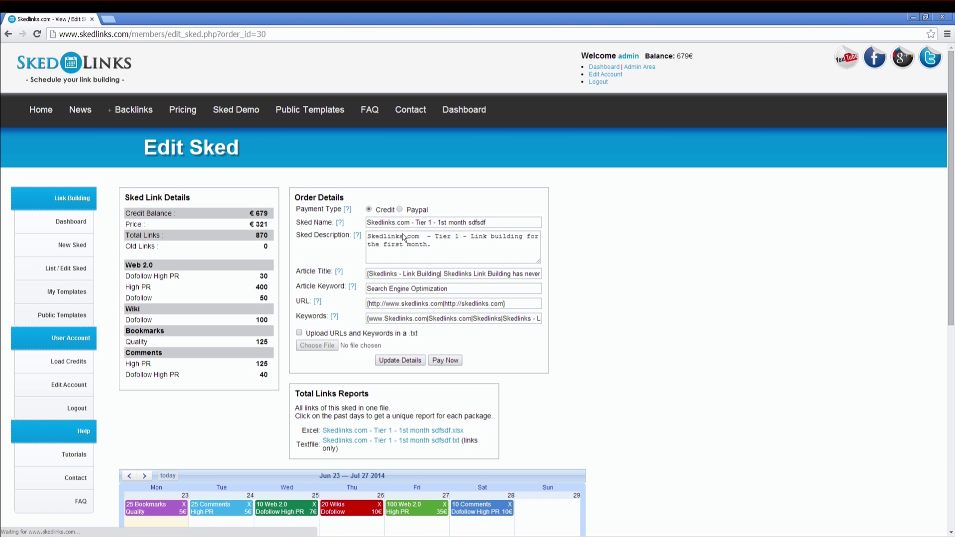
{"action": "scroll", "coordinate": [319, 309], "scroll_direction": "down", "scroll_amount": 5}
{"action": "scroll", "coordinate": [565, 324], "scroll_direction": "down", "scroll_amount": 3}
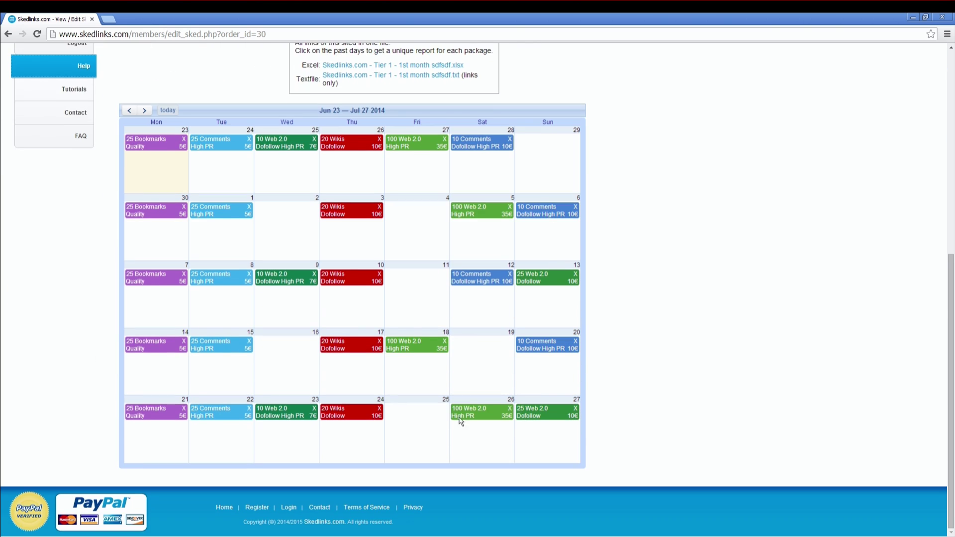
{"action": "scroll", "coordinate": [450, 164], "scroll_direction": "up", "scroll_amount": 4}
{"action": "scroll", "coordinate": [425, 281], "scroll_direction": "up", "scroll_amount": 1}
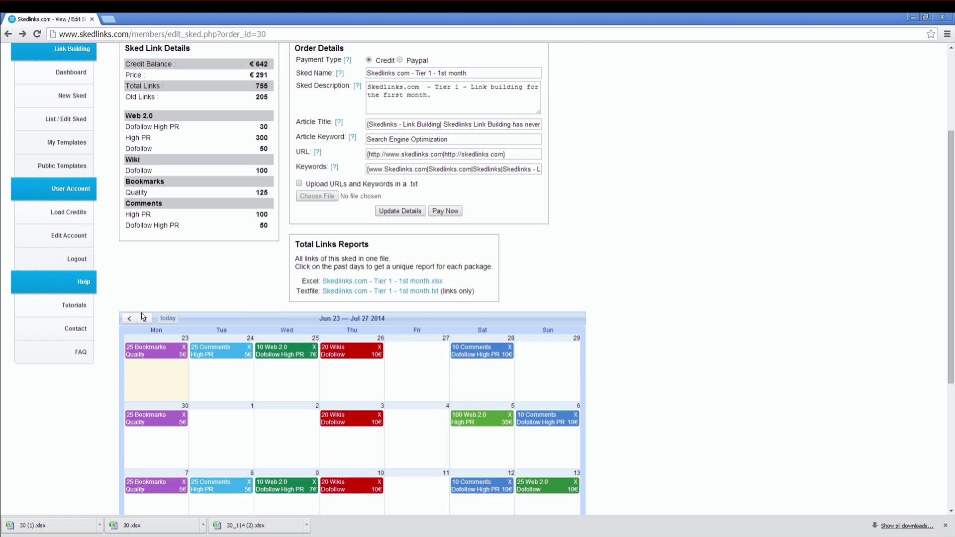
Show May 19 – Jun 22, try moving past packages, and open the June 9 25 Bookmarks report in Excel.
{"action": "scroll", "coordinate": [143, 311], "scroll_direction": "down", "scroll_amount": 3}
{"action": "left_click", "coordinate": [129, 167]}
{"action": "scroll", "coordinate": [194, 339], "scroll_direction": "down", "scroll_amount": 1}
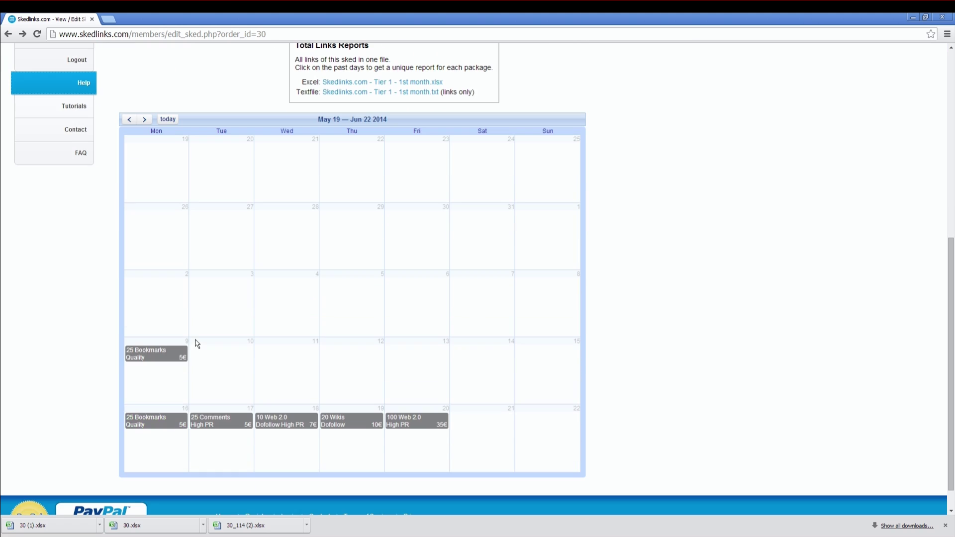
{"action": "left_click_drag", "start_coordinate": [398, 422], "coordinate": [430, 418]}
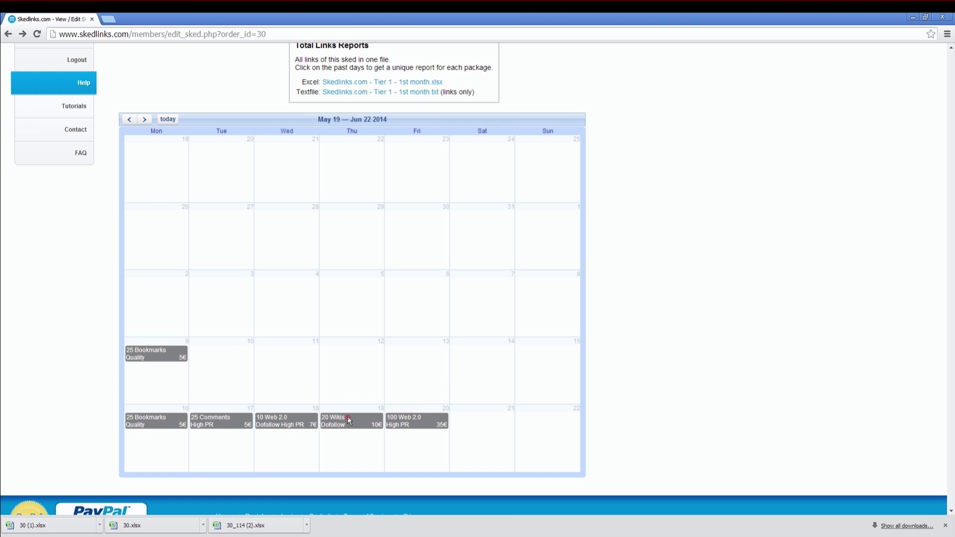
{"action": "left_click_drag", "start_coordinate": [348, 413], "coordinate": [351, 401]}
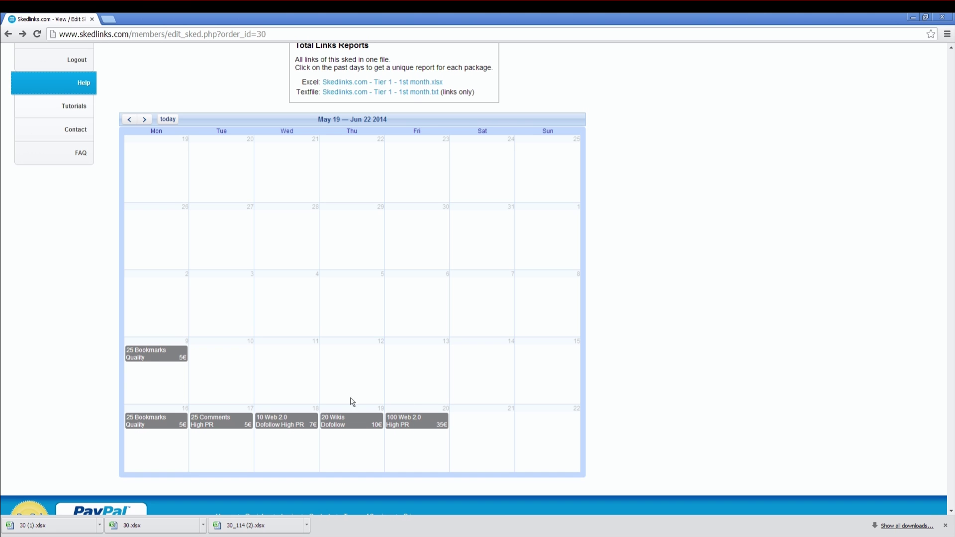
{"action": "left_click", "coordinate": [155, 356]}
{"action": "left_click", "coordinate": [35, 526]}
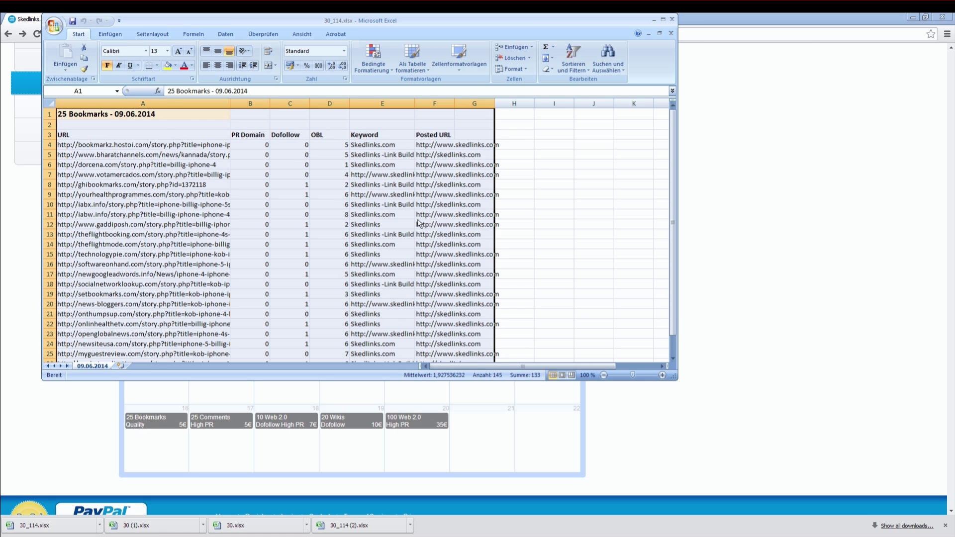
Review the 25 Bookmarks - 09.06.2014 sheet, then close Excel to return to the Edit Sked page.
{"action": "left_click", "coordinate": [148, 135]}
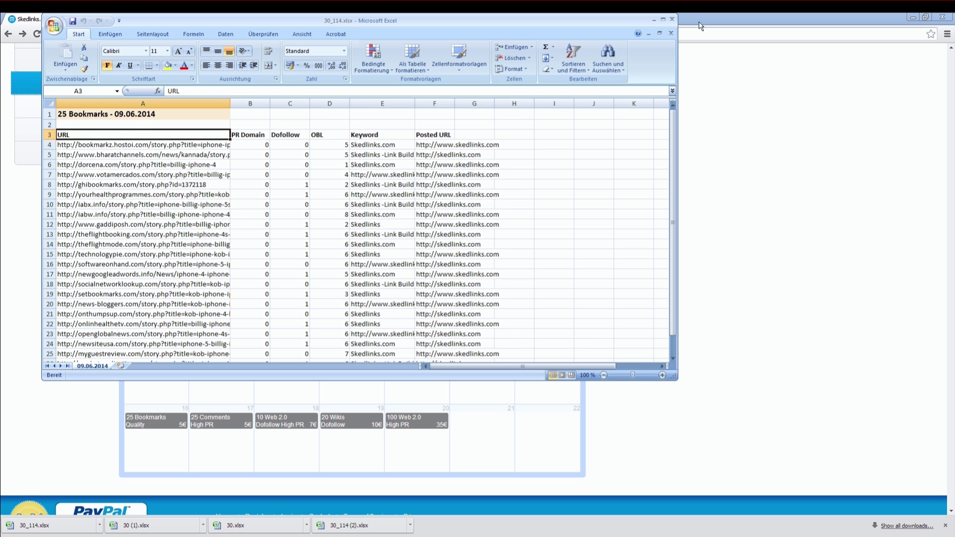
{"action": "left_click", "coordinate": [671, 20]}
{"action": "scroll", "coordinate": [169, 140], "scroll_direction": "up", "scroll_amount": 3}
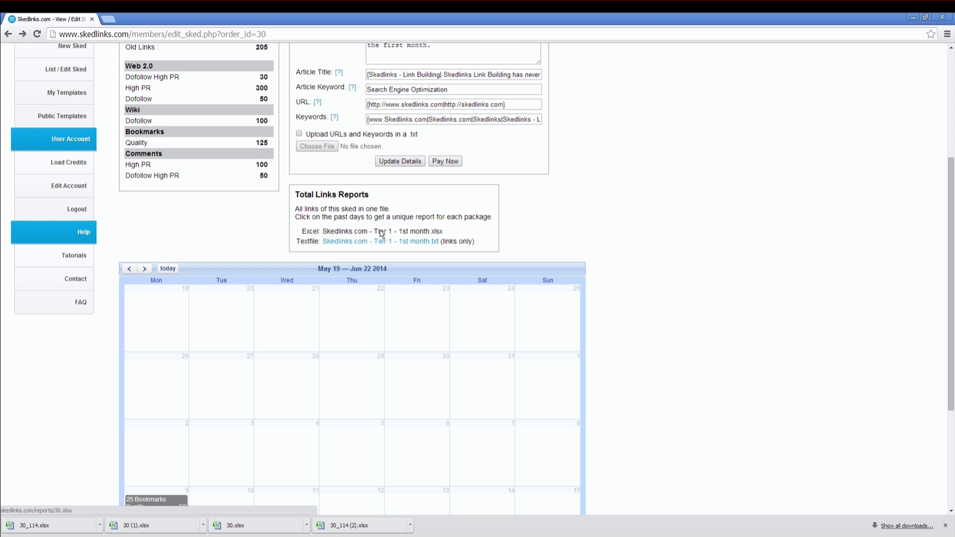
Open the whole-sked report 30 (2).xlsx and browse its 16.06, 17.06, 18.06 and 09.06.2014 sheets.
{"action": "left_click", "coordinate": [332, 233]}
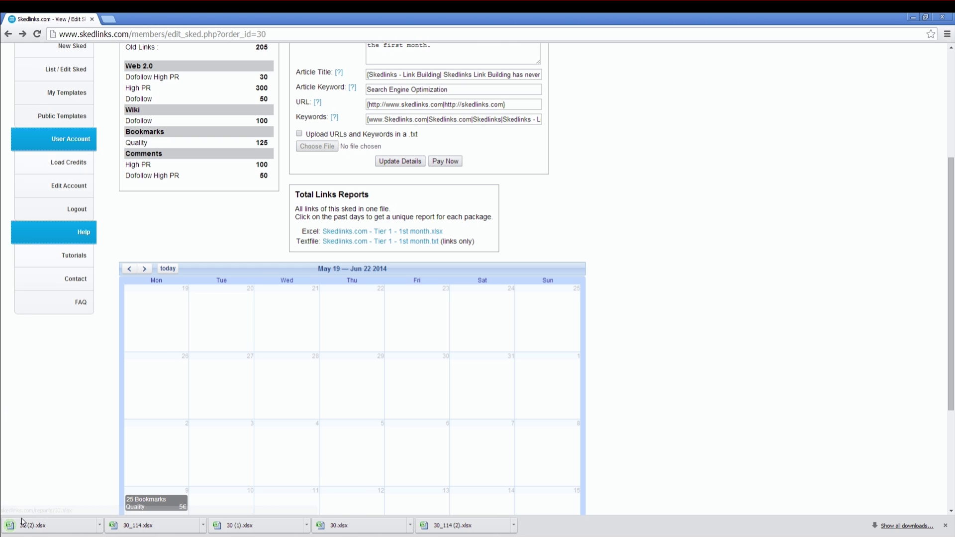
{"action": "left_click", "coordinate": [29, 526]}
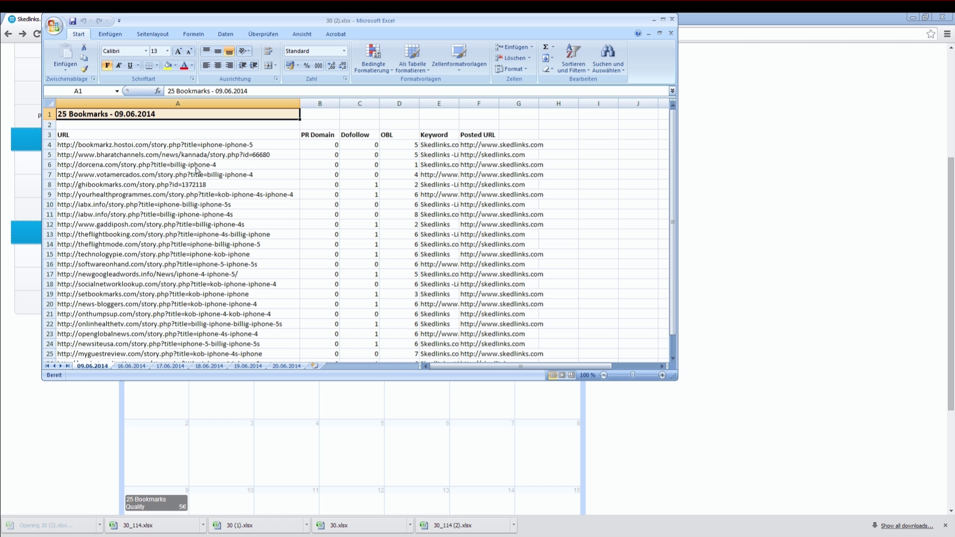
{"action": "left_click", "coordinate": [131, 366]}
{"action": "left_click", "coordinate": [170, 366]}
{"action": "left_click", "coordinate": [208, 366]}
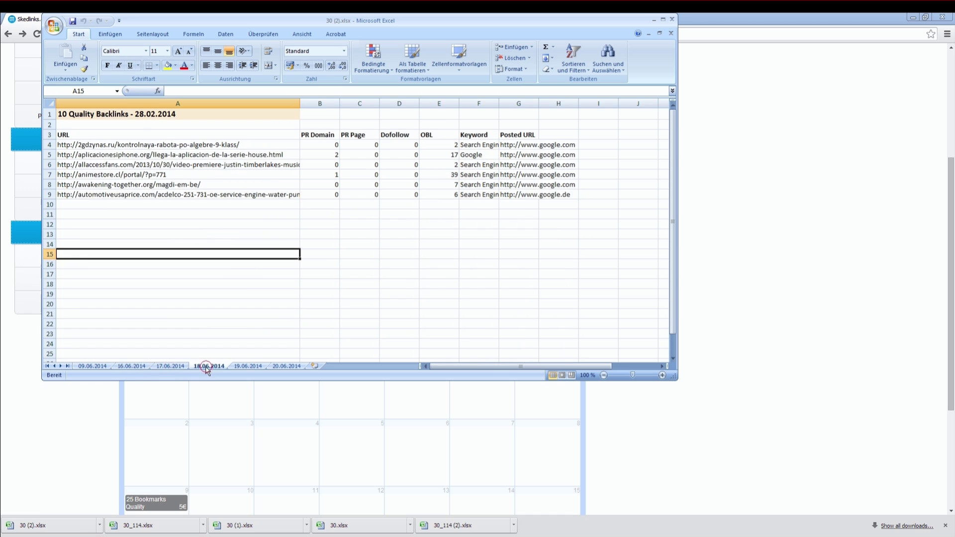
{"action": "left_click", "coordinate": [92, 366]}
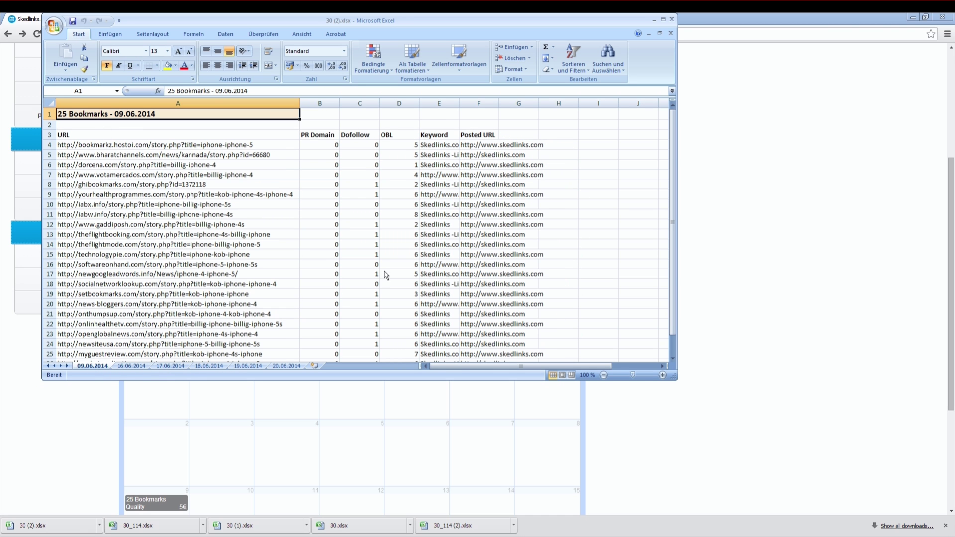
Close the whole-sked workbook and open the reports/30.txt Textfile report.
{"action": "left_click", "coordinate": [673, 21]}
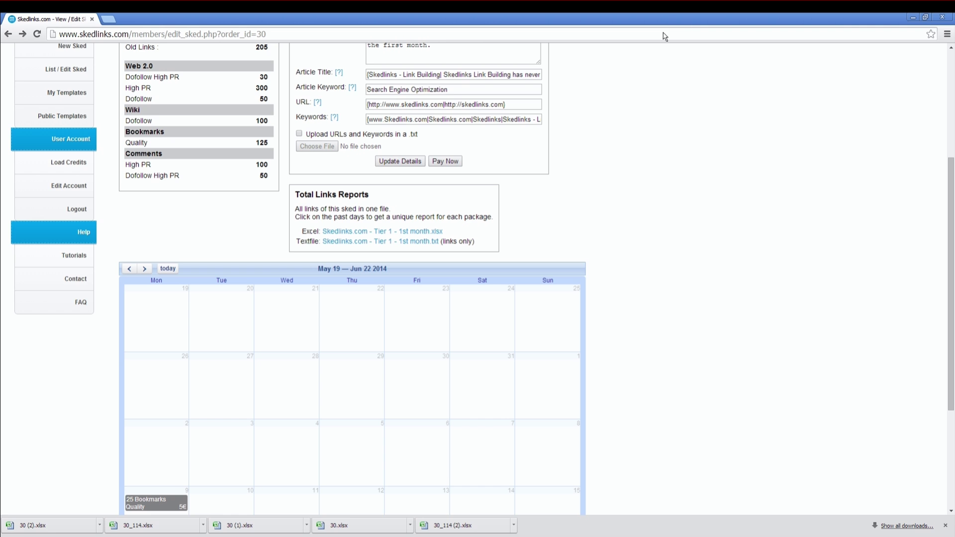
{"action": "left_click", "coordinate": [351, 243]}
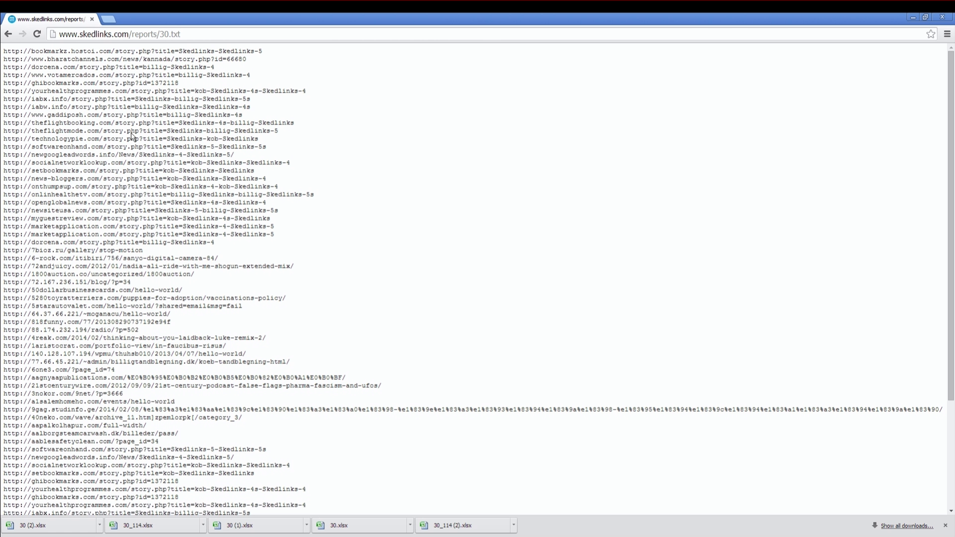